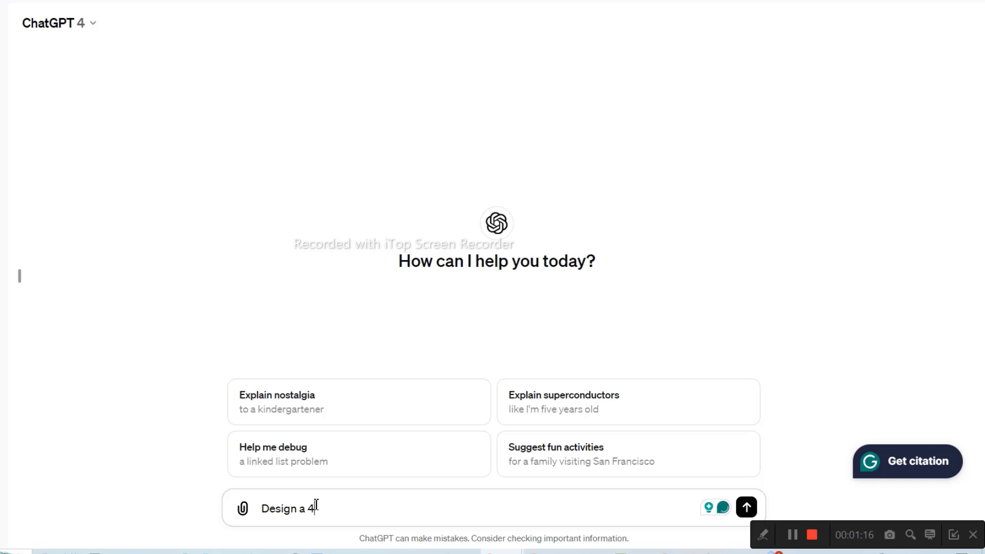
Continue the prompt to read "Design a 4-bedroom bungalow house with two master bedrooms", correcting the spelling of "bungalow"
{"action": "type", "text": "-bedroom"}
{"action": "type", "text": "bunga"}
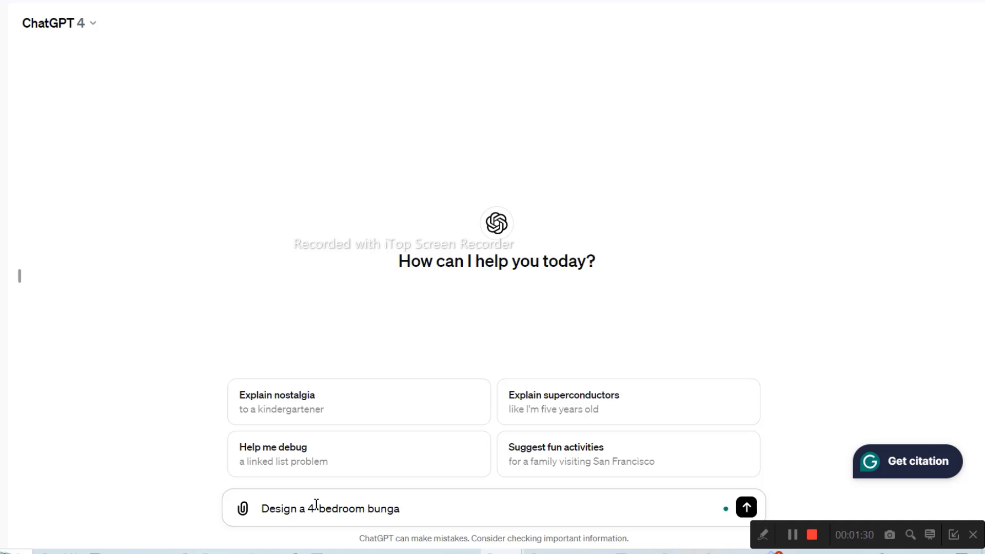
{"action": "type", "text": "llow house wi"}
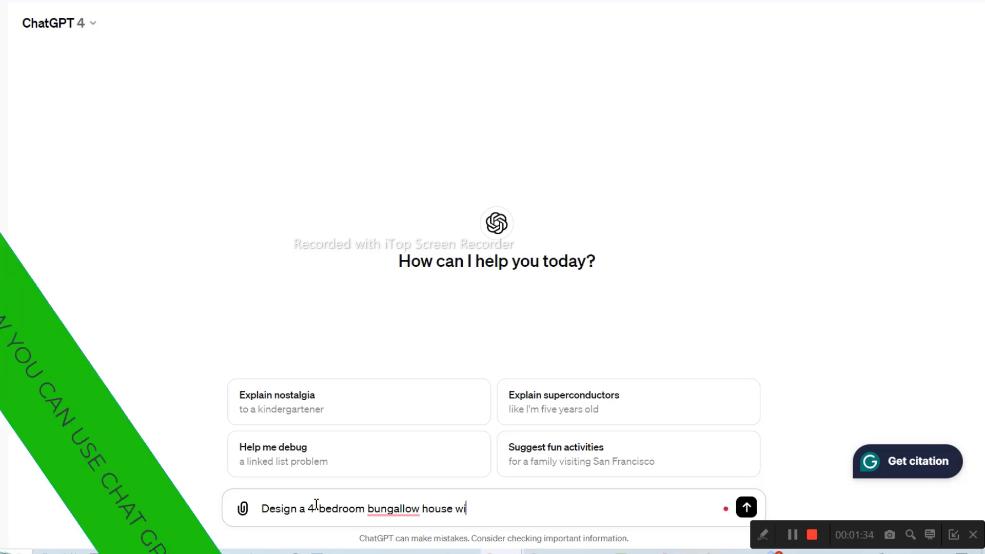
{"action": "type", "text": "th two "}
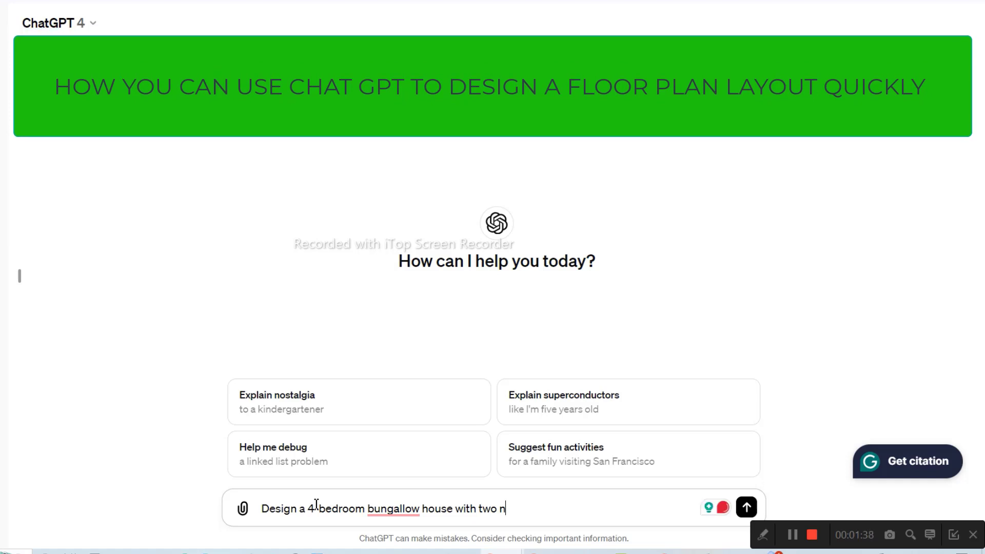
{"action": "type", "text": "ma"}
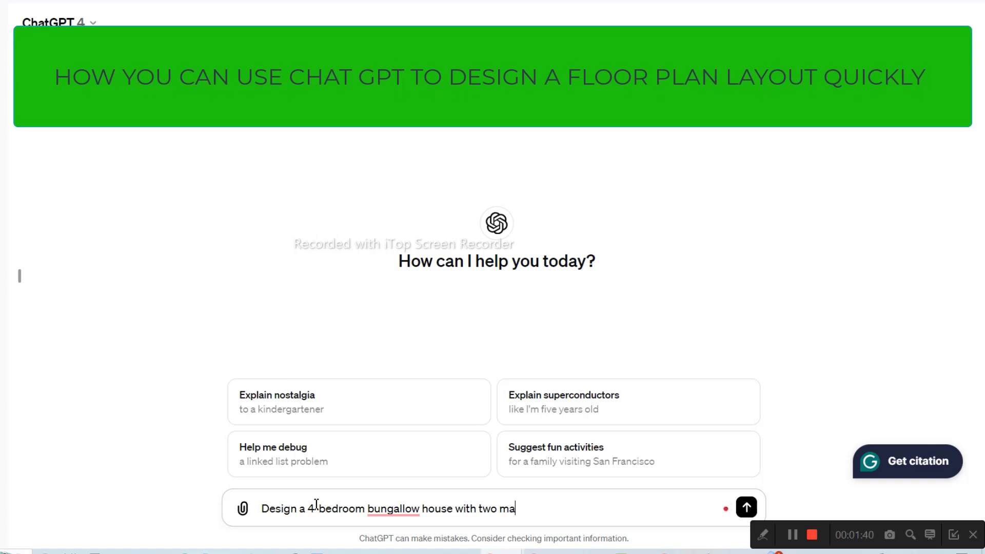
{"action": "type", "text": "ster bed"}
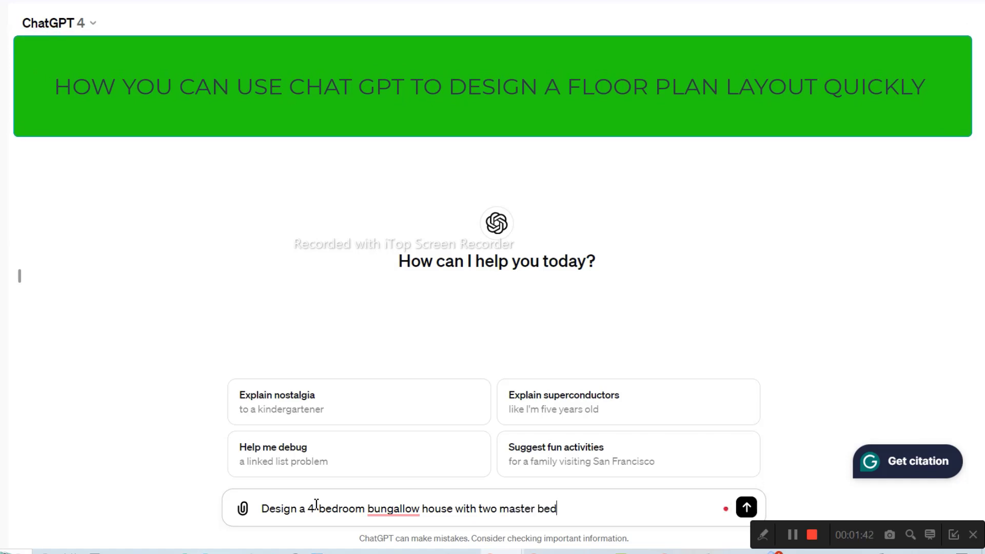
{"action": "type", "text": "rooms"}
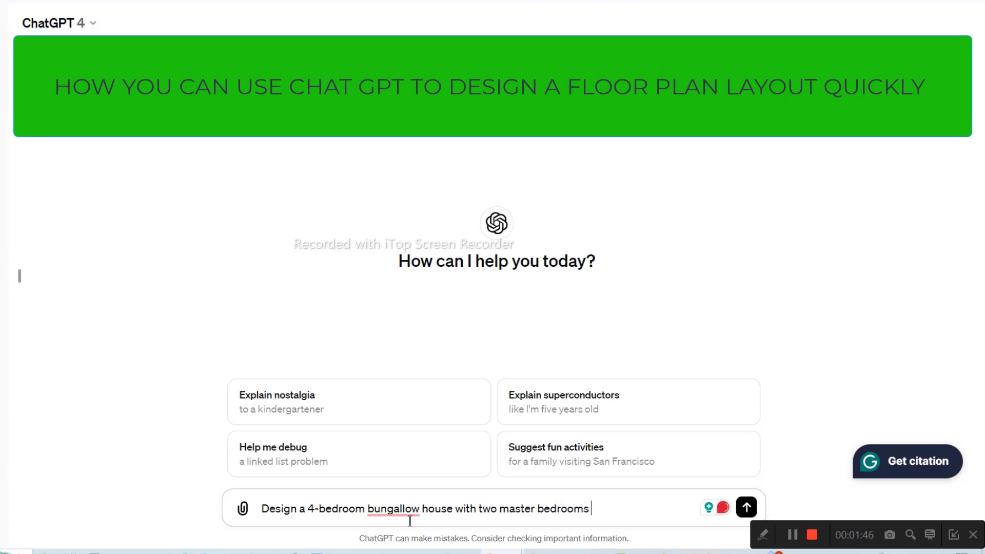
{"action": "mouse_move", "coordinate": [399, 509]}
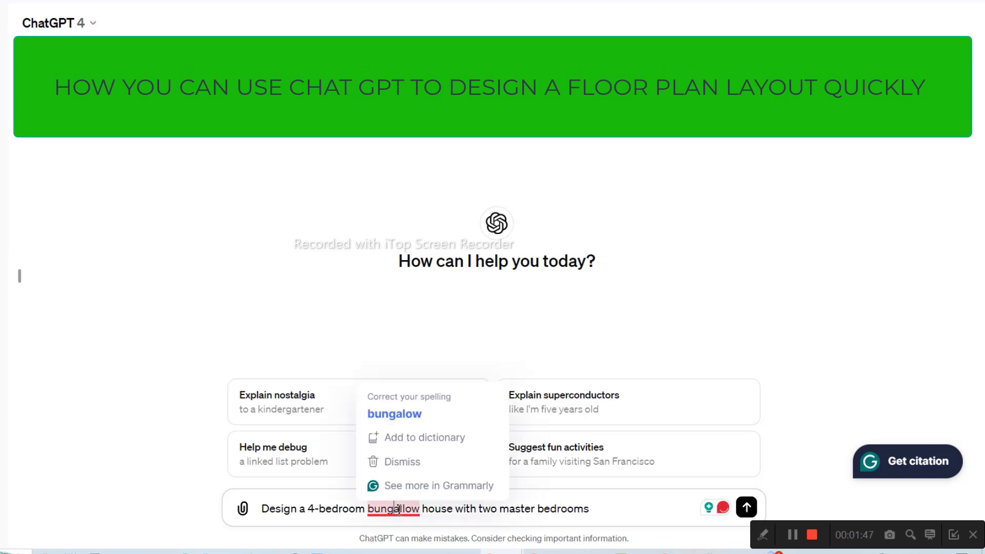
{"action": "left_click", "coordinate": [418, 424]}
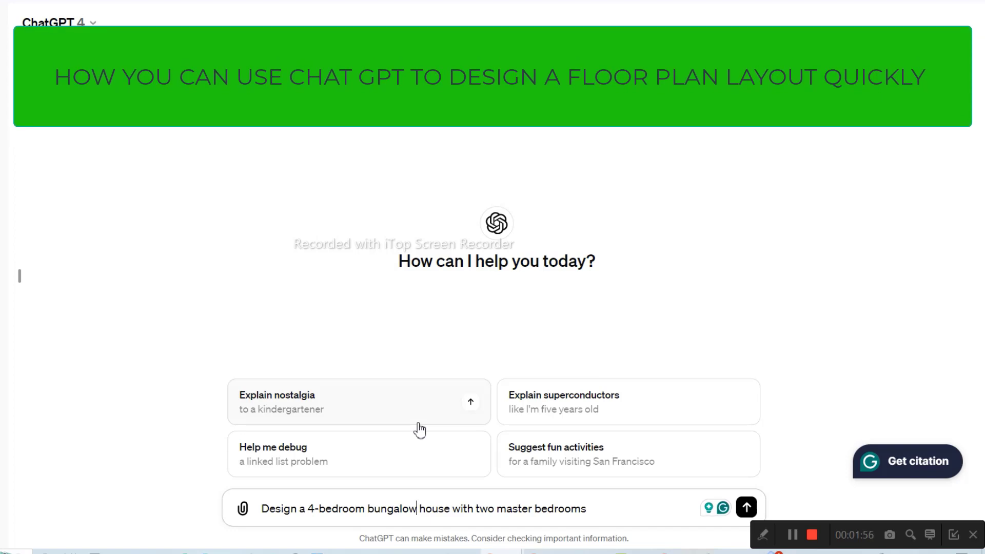
Extend the end of the prompt with ", with a large open plan living area"
{"action": "left_click", "coordinate": [609, 514]}
{"action": "type", "text": ", with a l"}
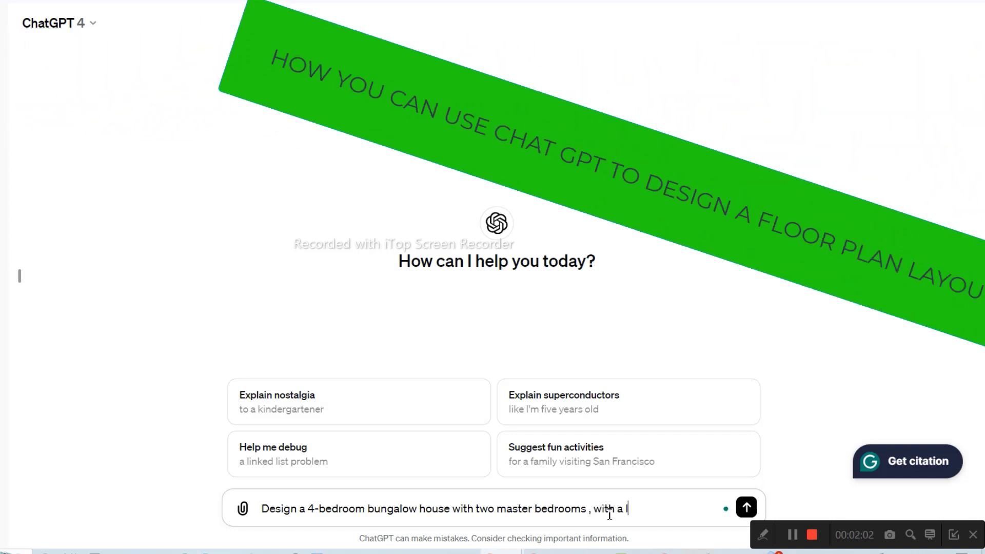
{"action": "type", "text": "aege open"}
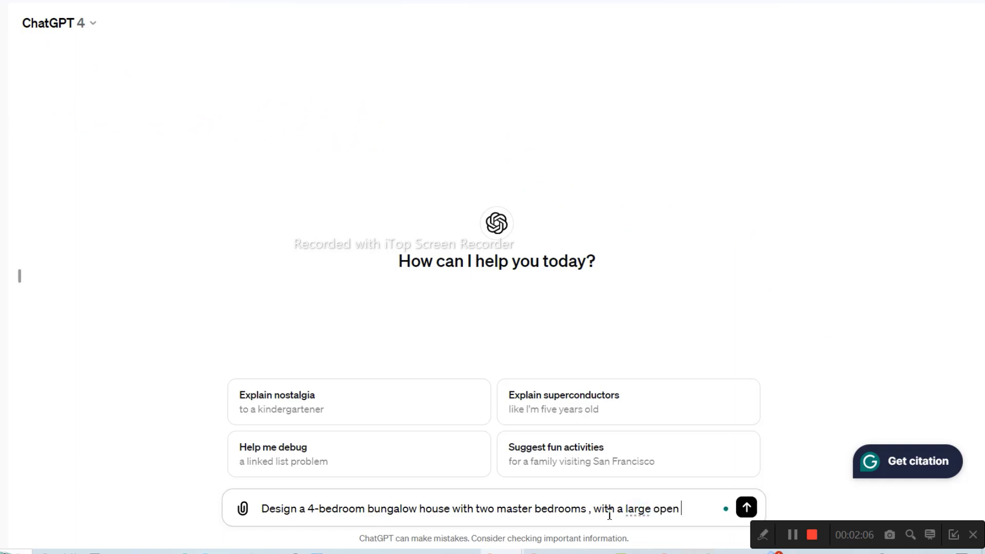
{"action": "type", "text": " plan sitting"}
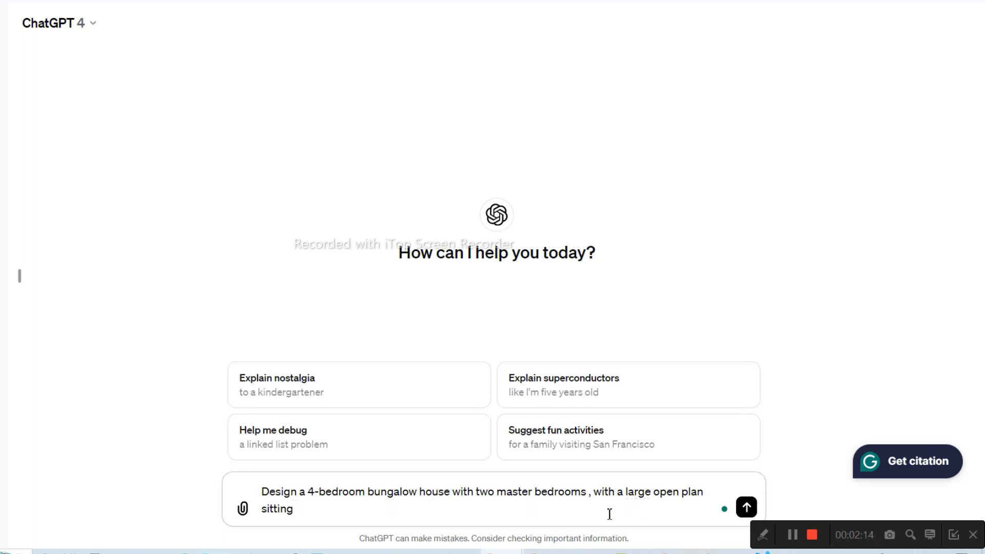
{"action": "key", "text": "BackSpace"}
{"action": "key", "text": "BackSpace"}
{"action": "key", "text": "BackSpace"}
{"action": "key", "text": "BackSpace"}
{"action": "key", "text": "BackSpace"}
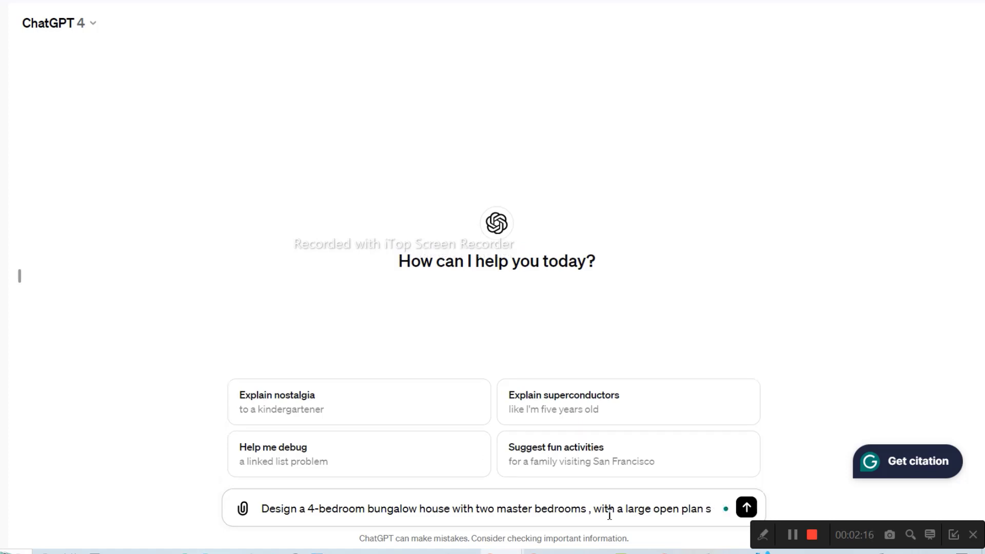
{"action": "type", "text": "living area"}
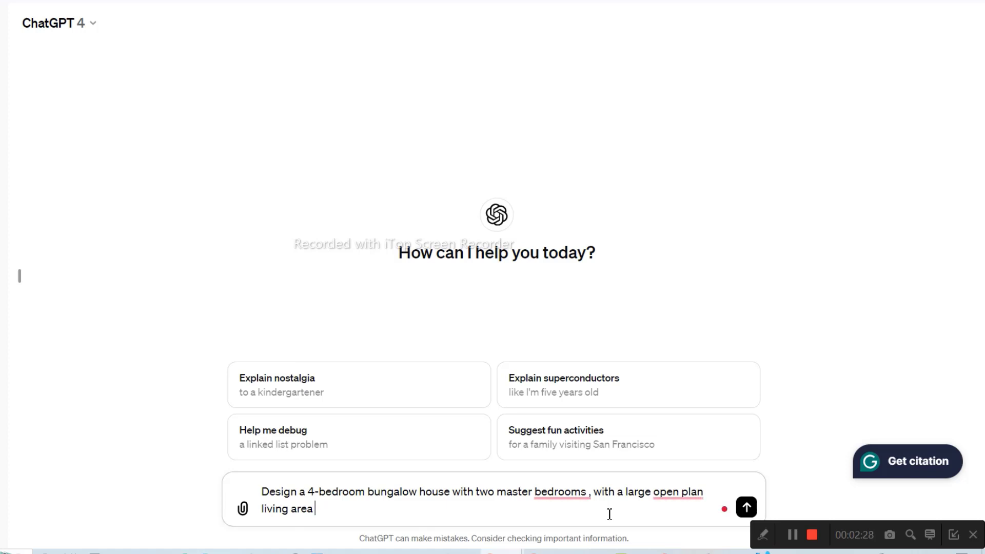
Add ", a spacious kitchen and an outdoor entertainment area" to the prompt and send it
{"action": "type", "text": ", a spacious kitchen"}
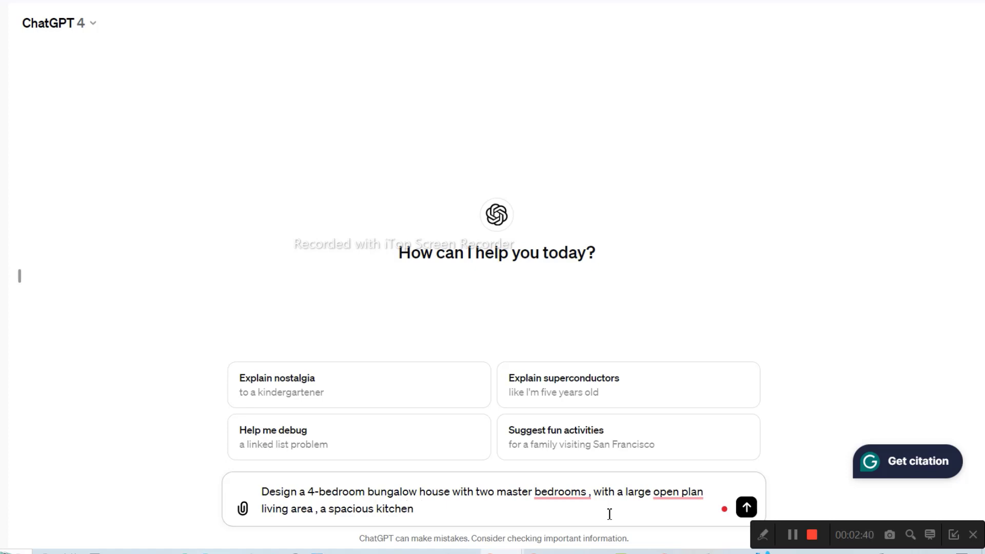
{"action": "type", "text": "and an outdoor en"}
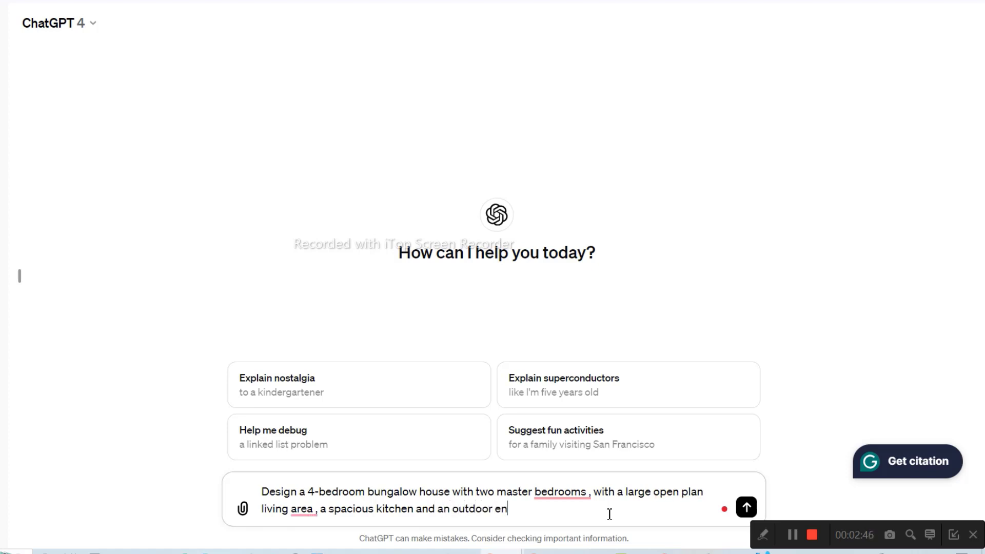
{"action": "type", "text": "ta"}
{"action": "type", "text": "tainment area"}
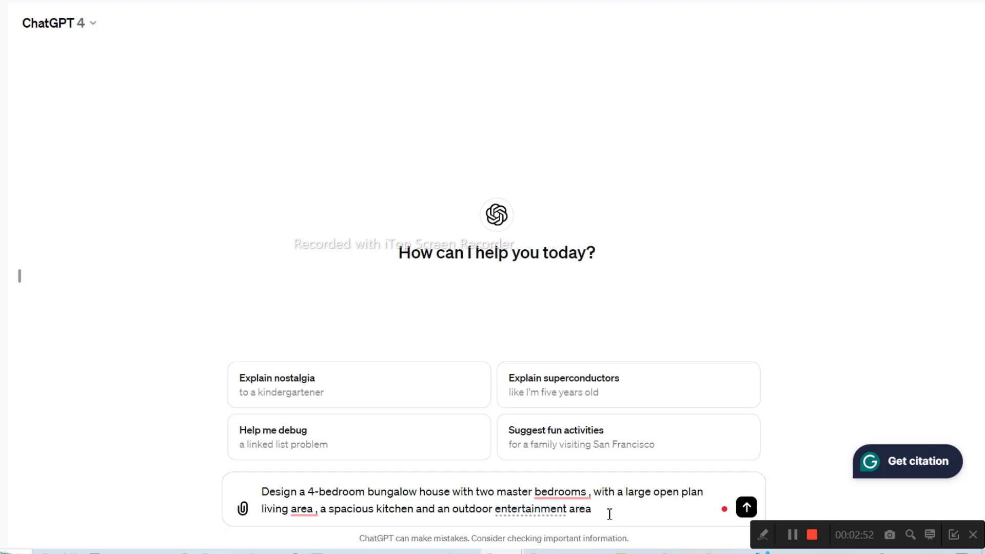
{"action": "key", "text": "alt+f"}
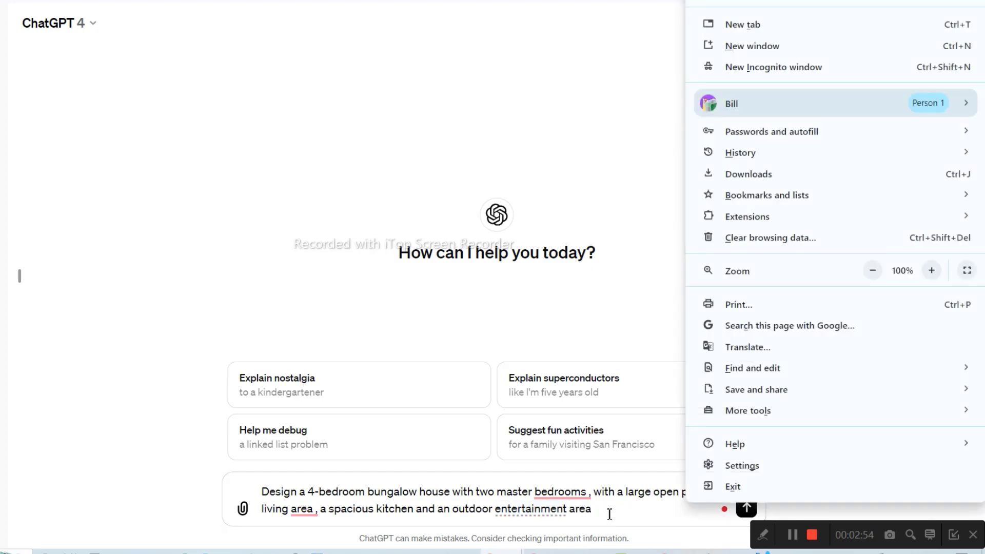
{"action": "left_click", "coordinate": [610, 511]}
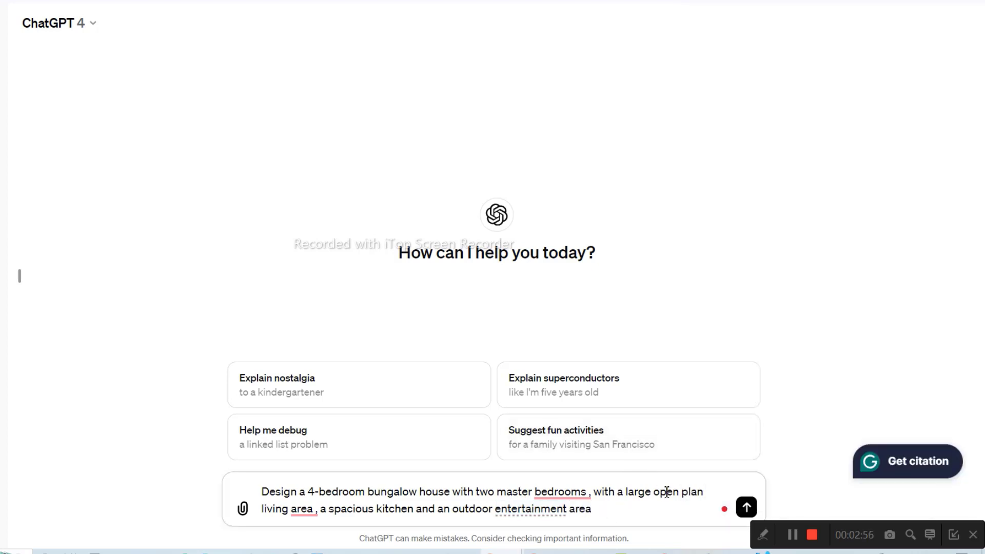
{"action": "left_click", "coordinate": [748, 509]}
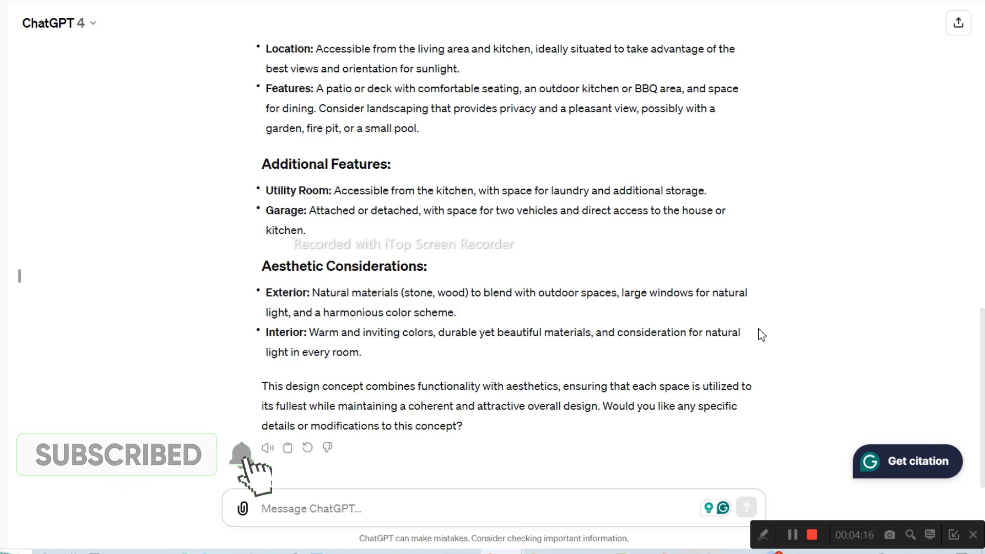
Send a follow-up message asking ChatGPT to proceed to give a layout plan based on the above
{"action": "type", "text": "P"}
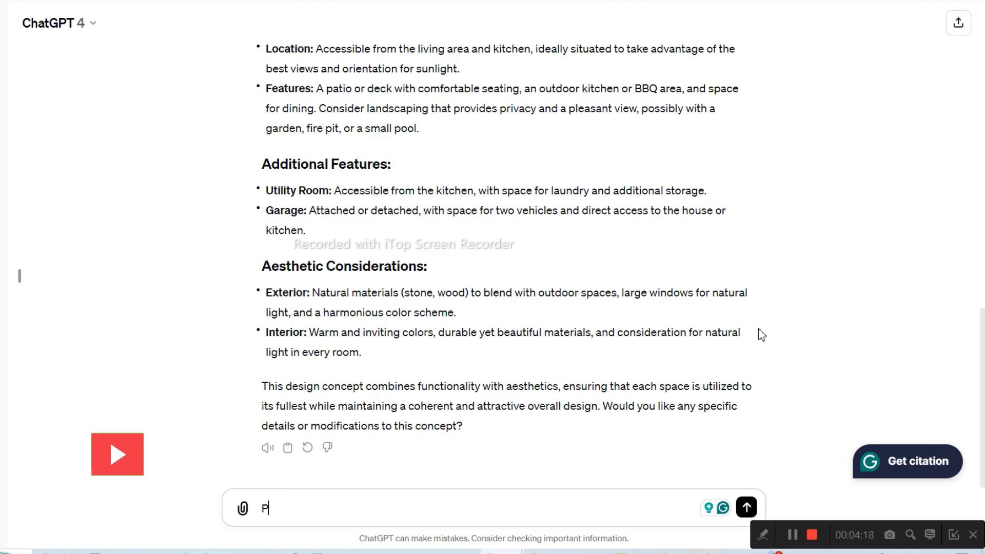
{"action": "type", "text": "roceed "}
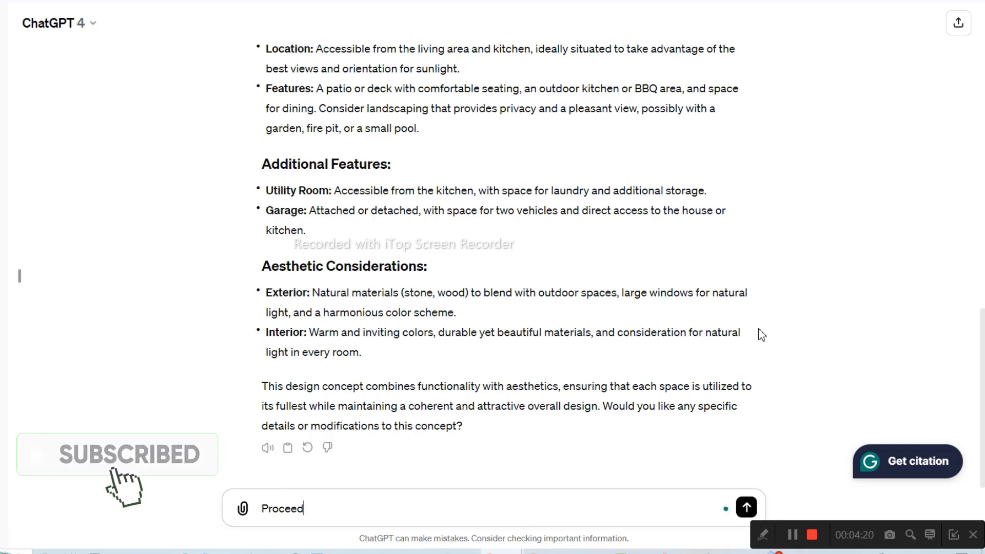
{"action": "type", "text": "to "}
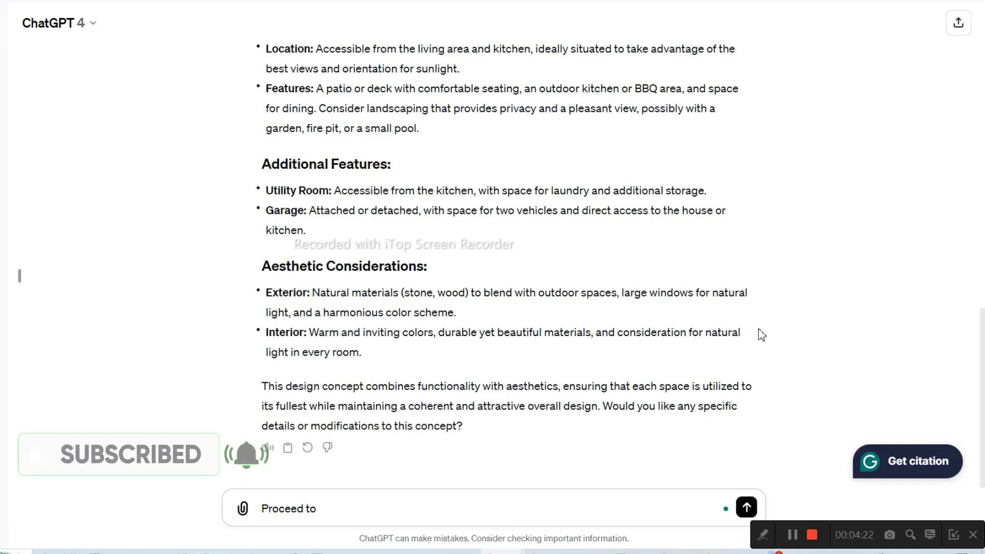
{"action": "type", "text": "sho"}
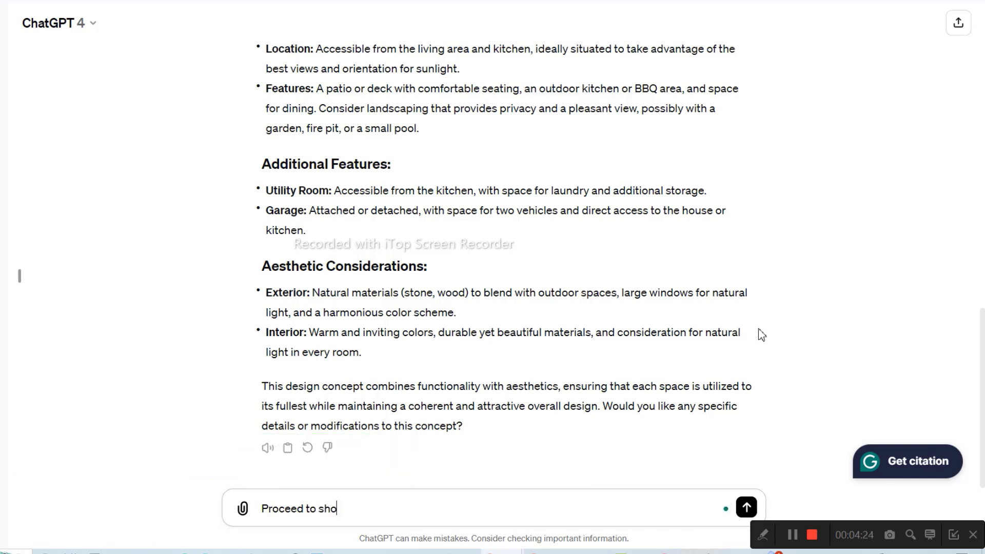
{"action": "key", "text": "BackSpace"}
{"action": "key", "text": "BackSpace"}
{"action": "type", "text": "to give a layout plan based o"}
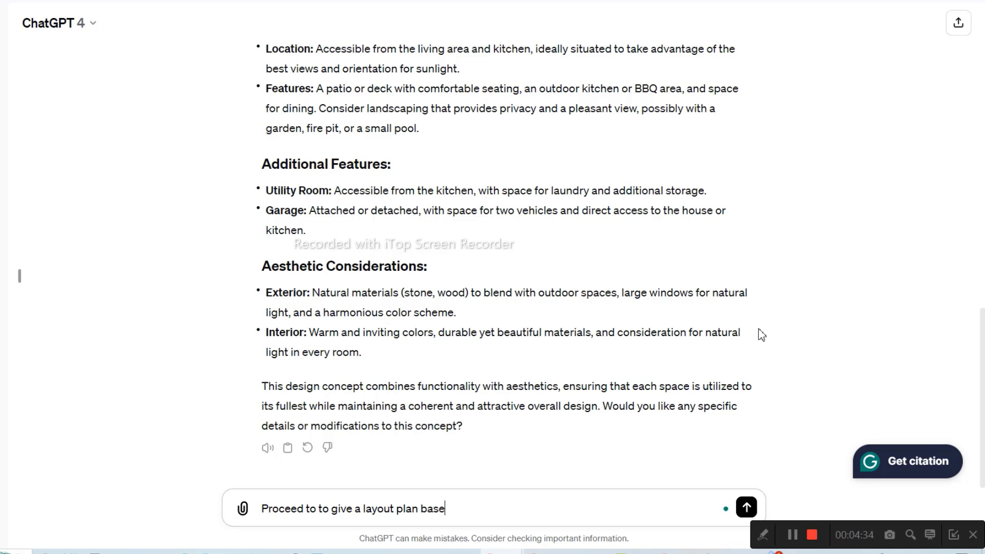
{"action": "type", "text": "the above"}
{"action": "key", "text": "Return"}
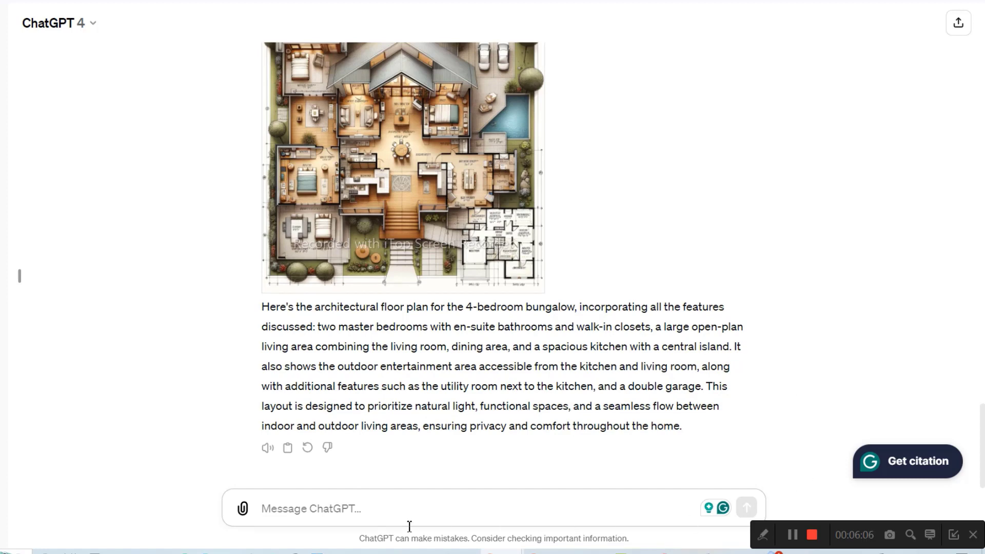
Send the follow-up question "Can you maximise natural light concept as well"
{"action": "type", "text": "Can "}
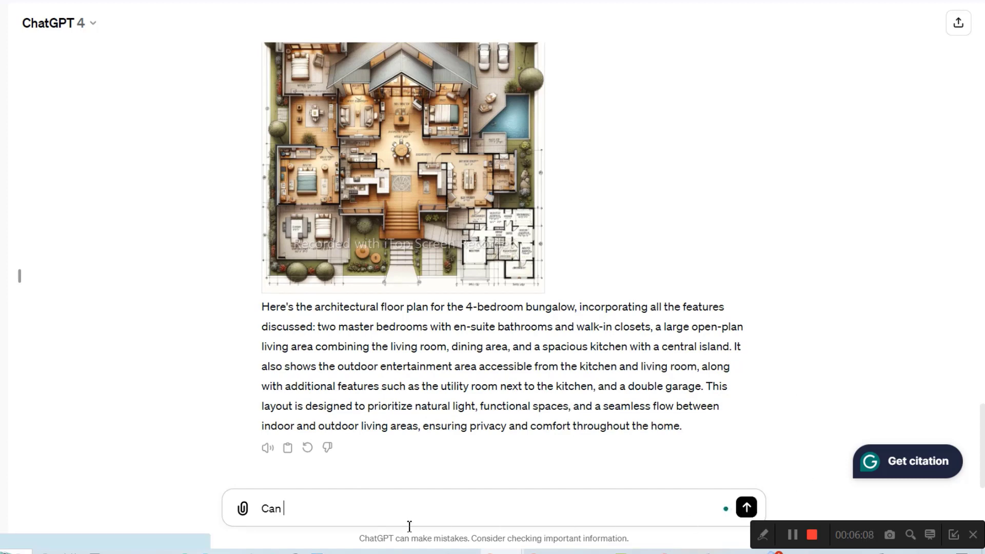
{"action": "type", "text": "you m"}
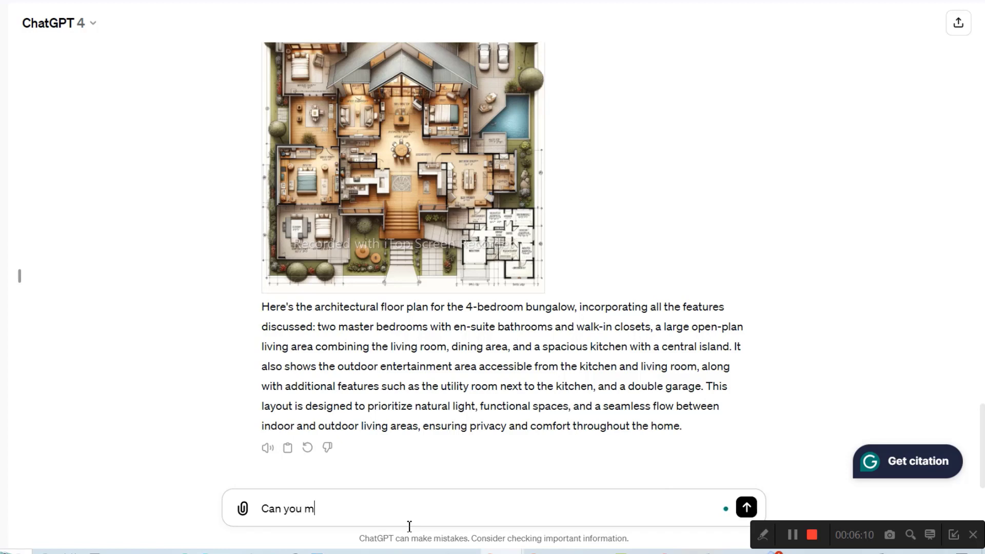
{"action": "type", "text": "aximise"}
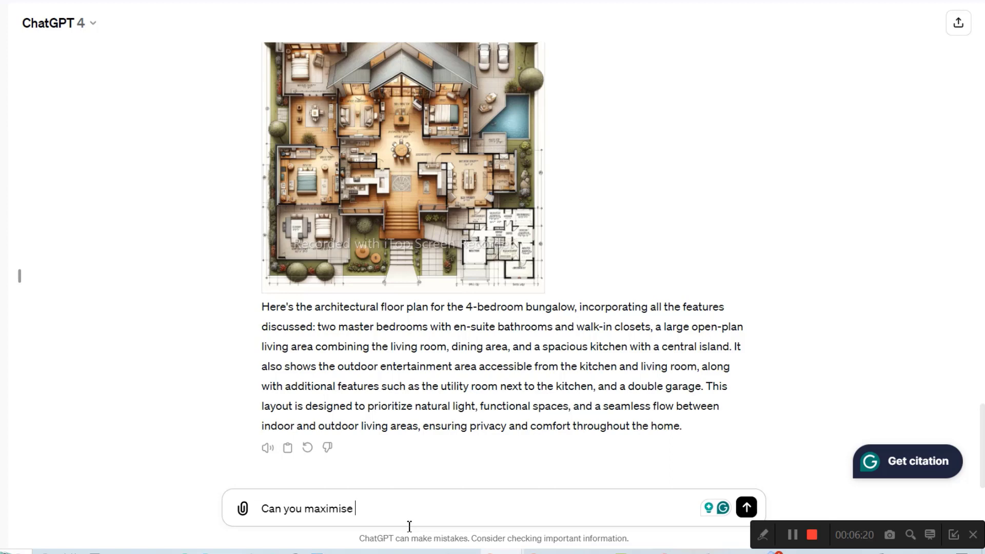
{"action": "type", "text": "natura"}
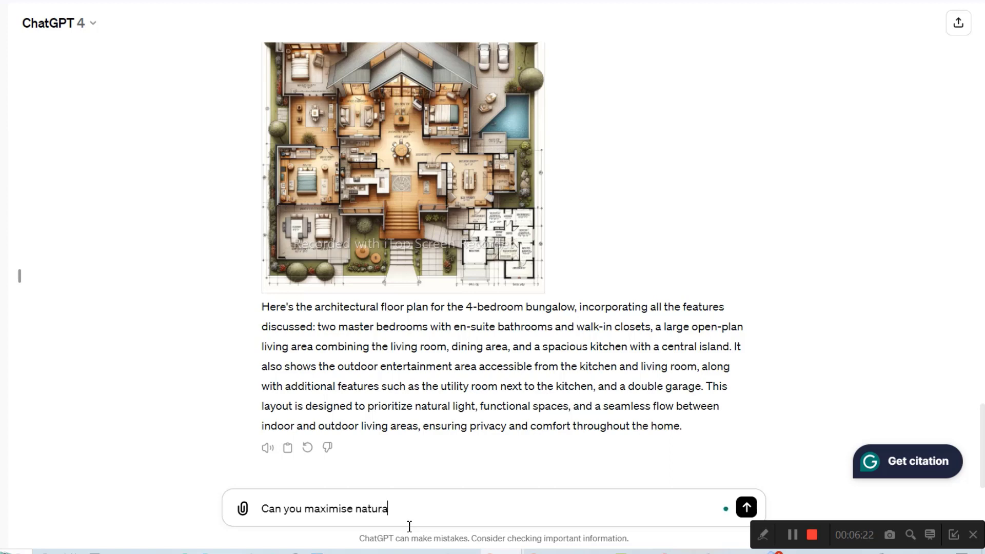
{"action": "type", "text": "l light concept as well"}
{"action": "key", "text": "Return"}
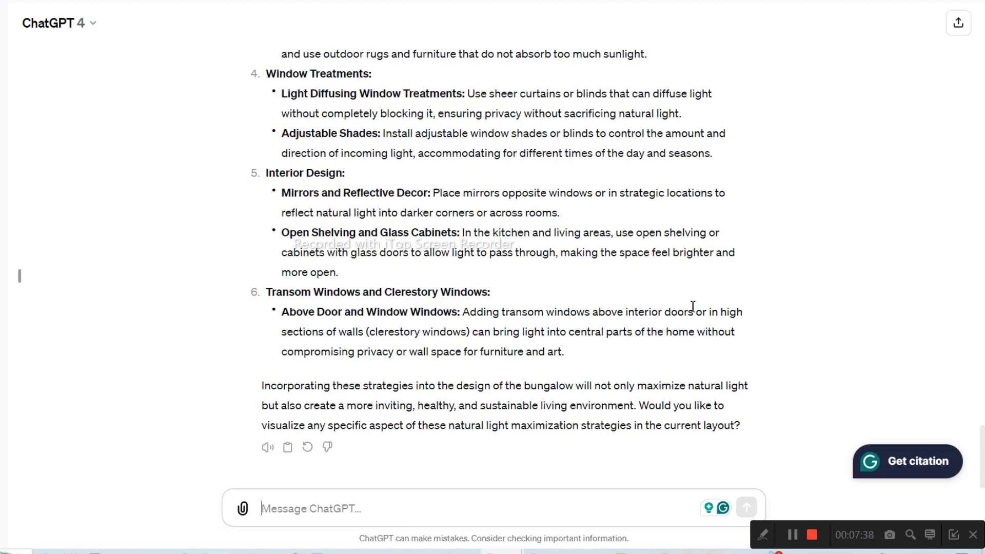
Send the request "Redesign the layout with the above considerations"
{"action": "type", "text": "R"}
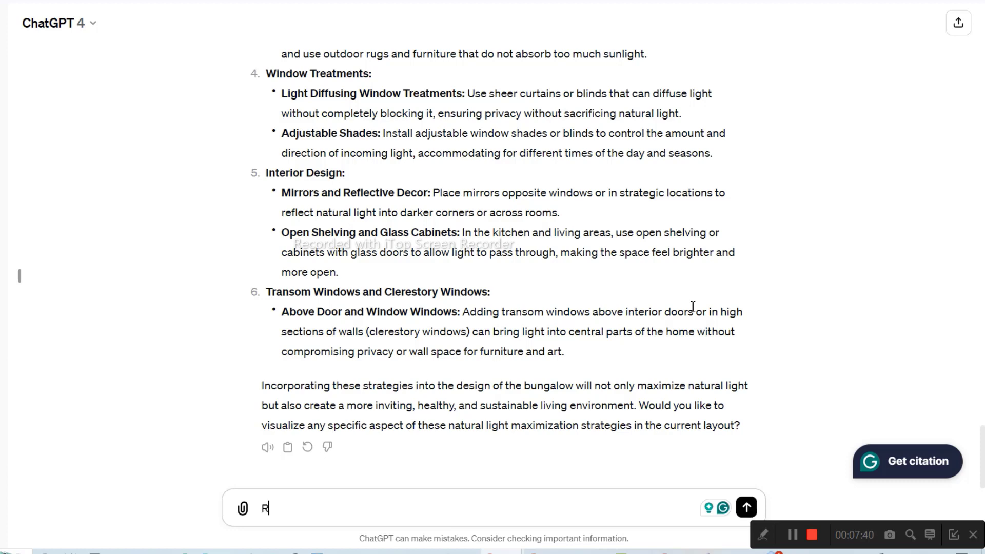
{"action": "type", "text": "edesi"}
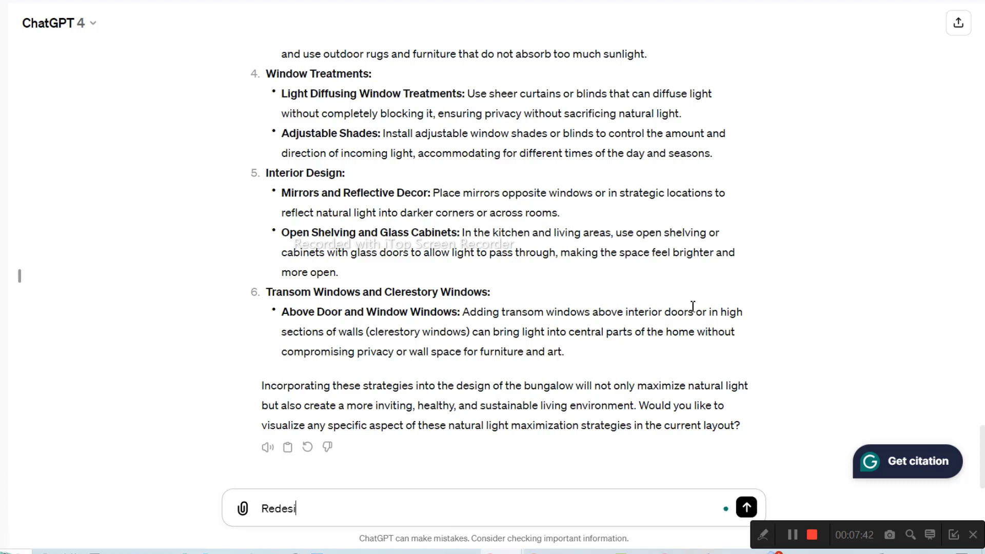
{"action": "type", "text": "gn the layout with th"}
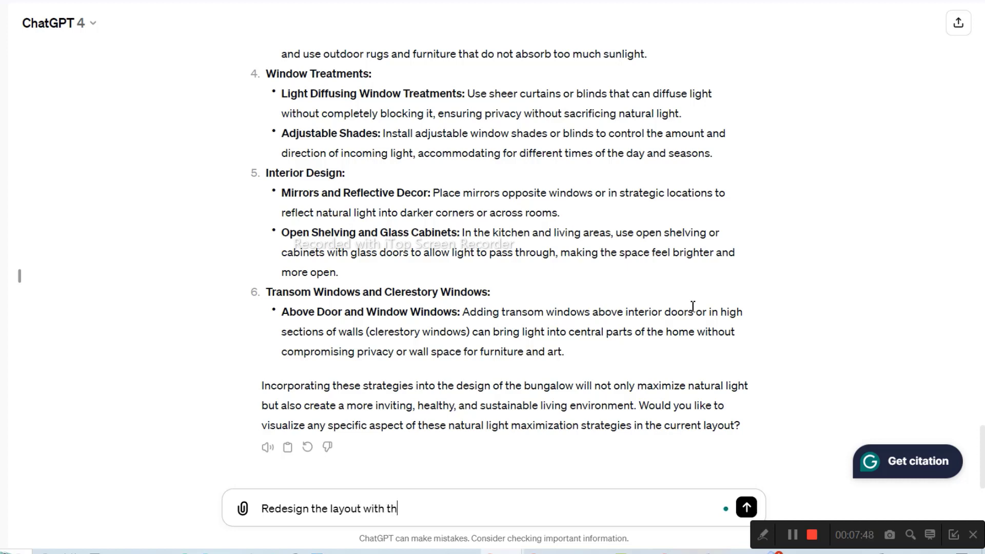
{"action": "type", "text": "e above conside"}
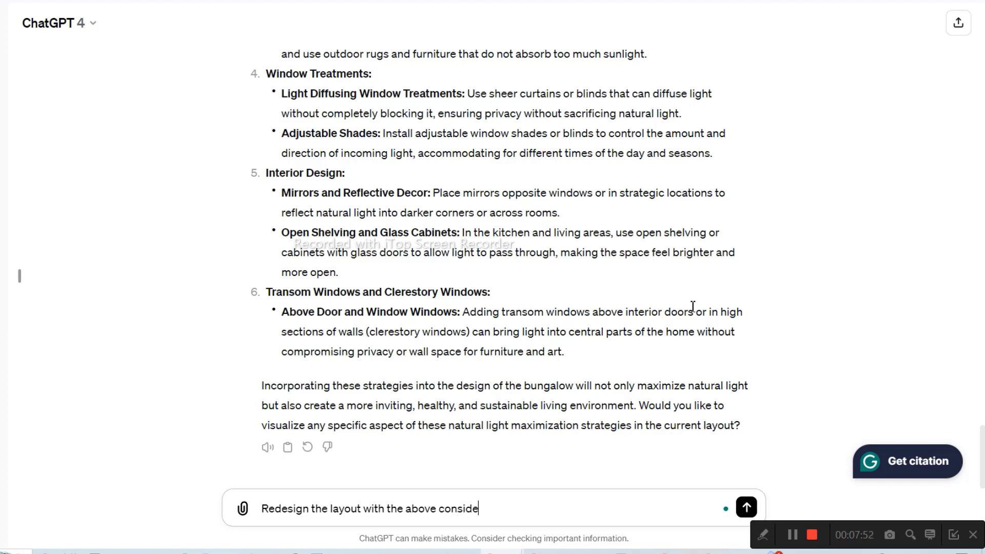
{"action": "type", "text": "rations"}
{"action": "key", "text": "Return"}
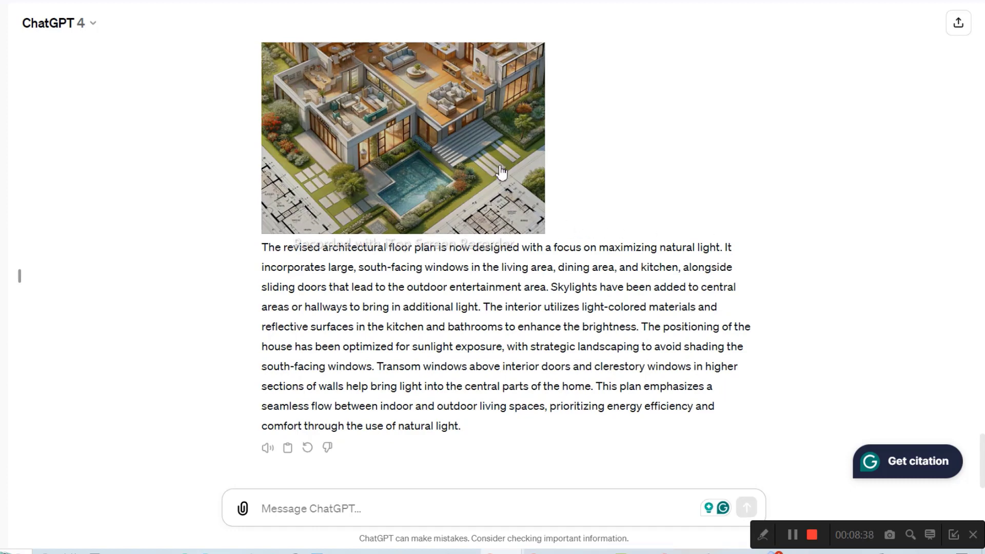
Inspect the layout image enlarged, and send "In terms of Energy Efficiency what could be some off the best eco friendly material to use for the house"
{"action": "left_click", "coordinate": [496, 174]}
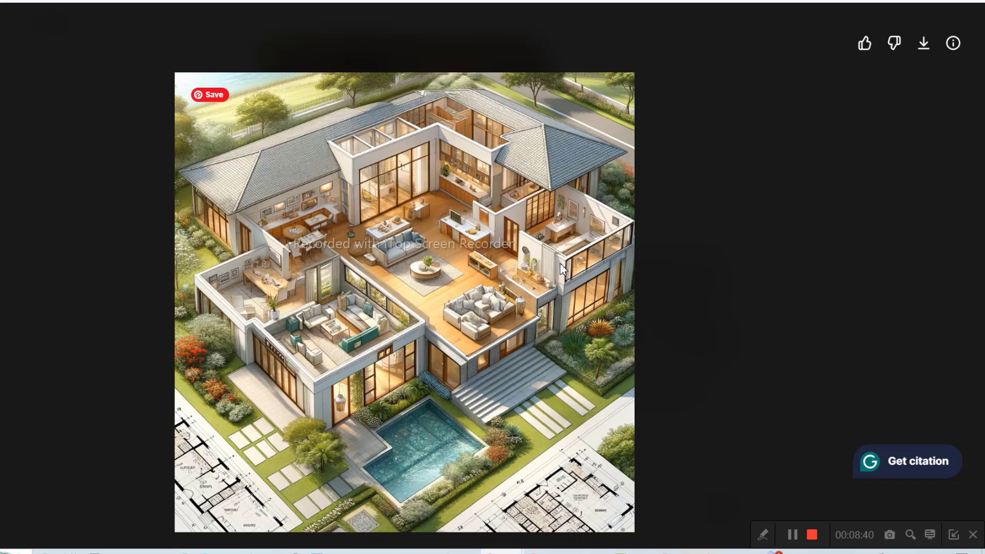
{"action": "key", "text": "Escape"}
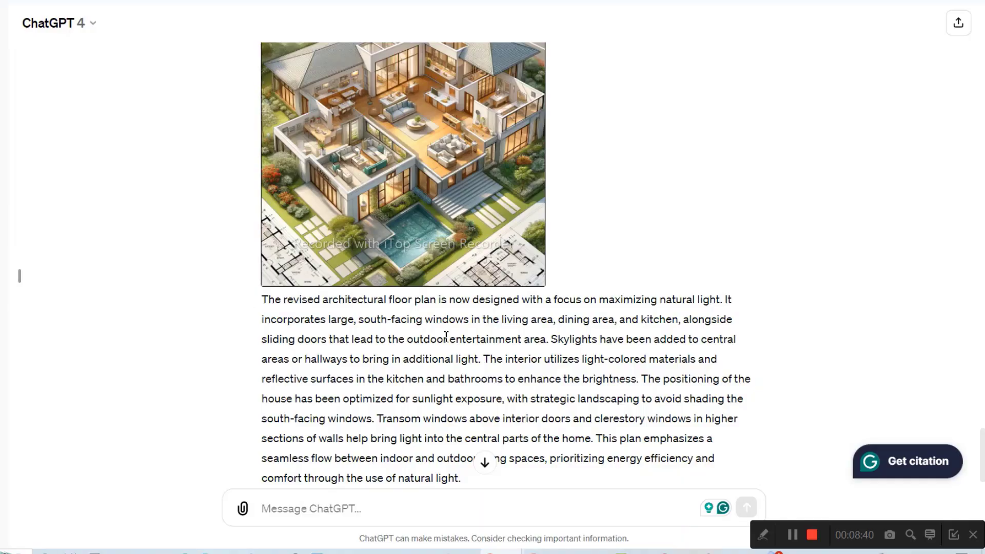
{"action": "left_click", "coordinate": [424, 504]}
{"action": "type", "text": "I"}
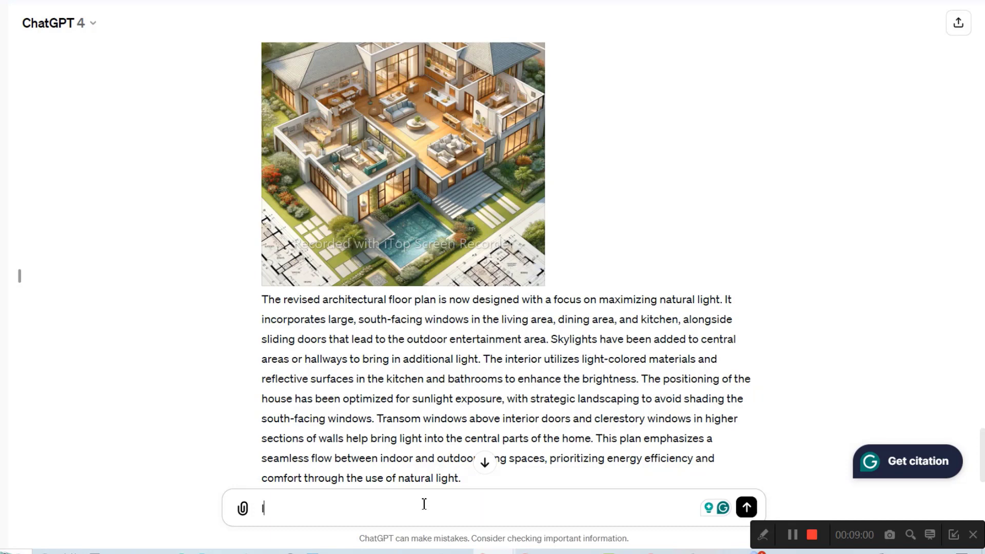
{"action": "type", "text": "n"}
{"action": "type", "text": " terms"}
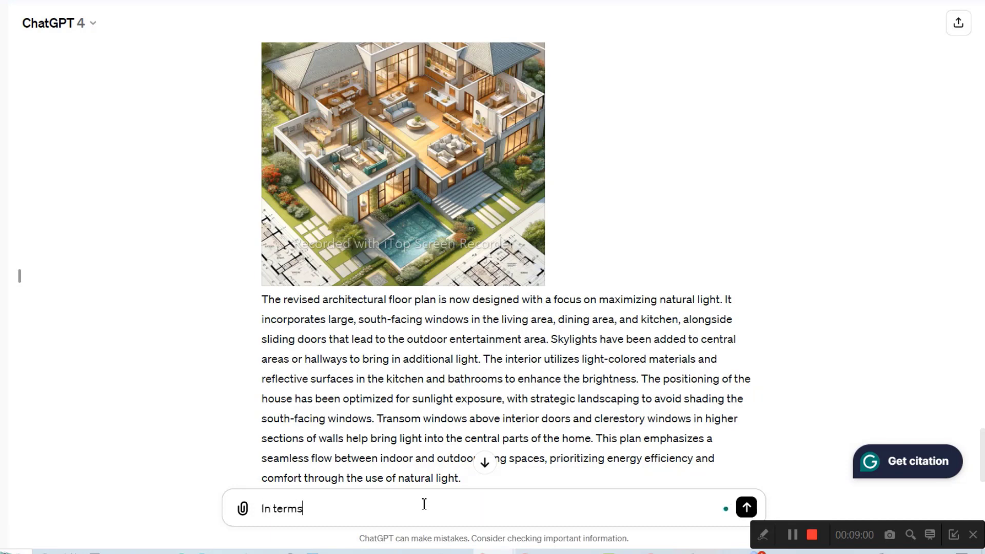
{"action": "type", "text": " of Energy Efficien"}
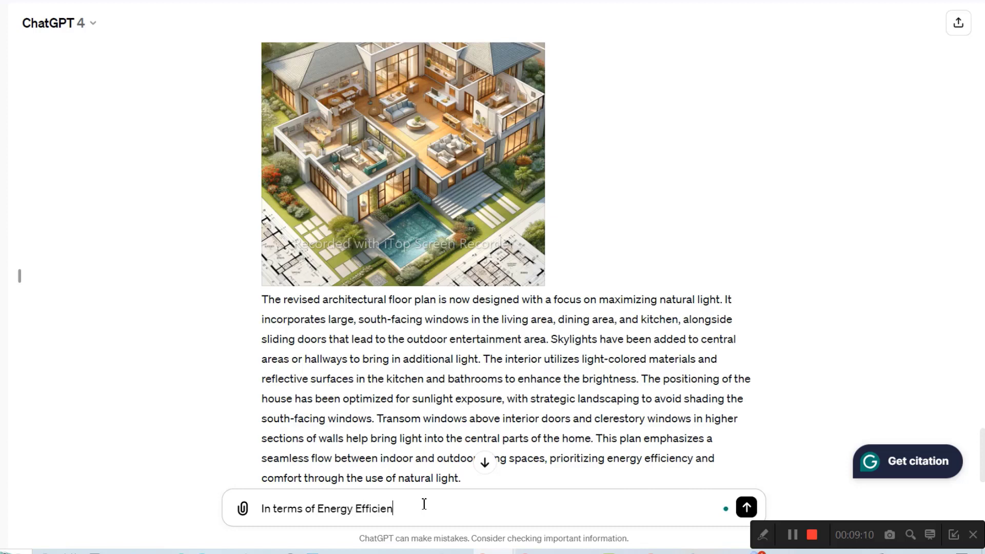
{"action": "type", "text": "cy"}
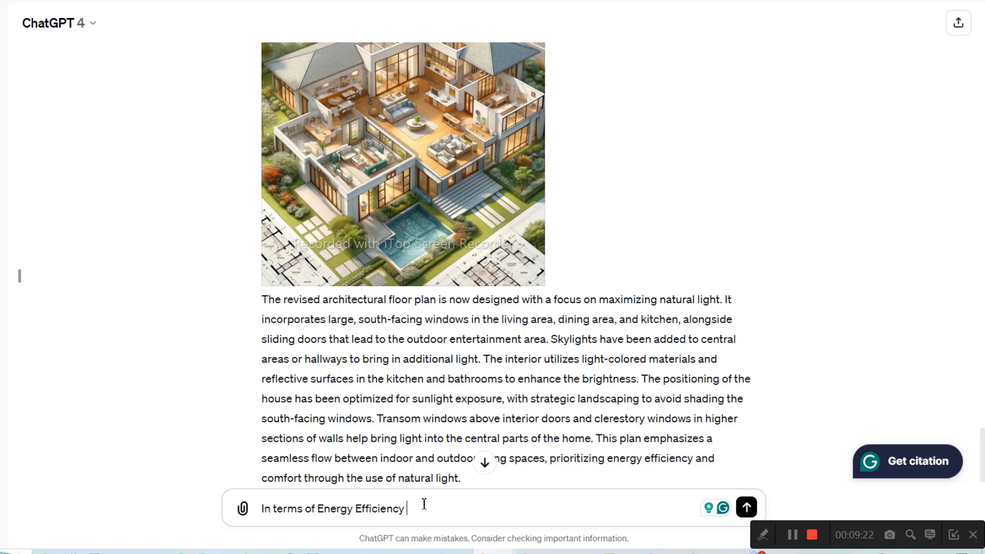
{"action": "type", "text": "what could be some "}
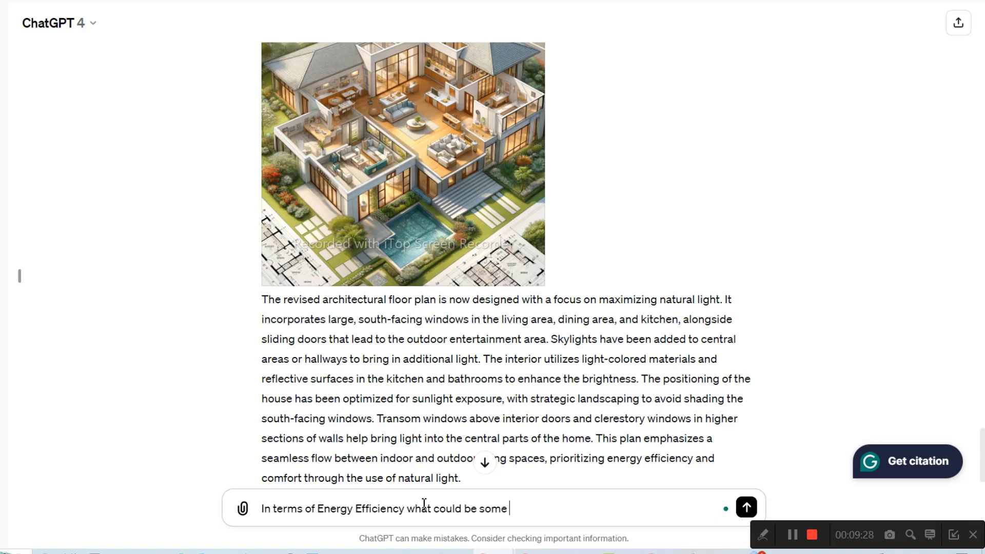
{"action": "type", "text": "off the best ec"}
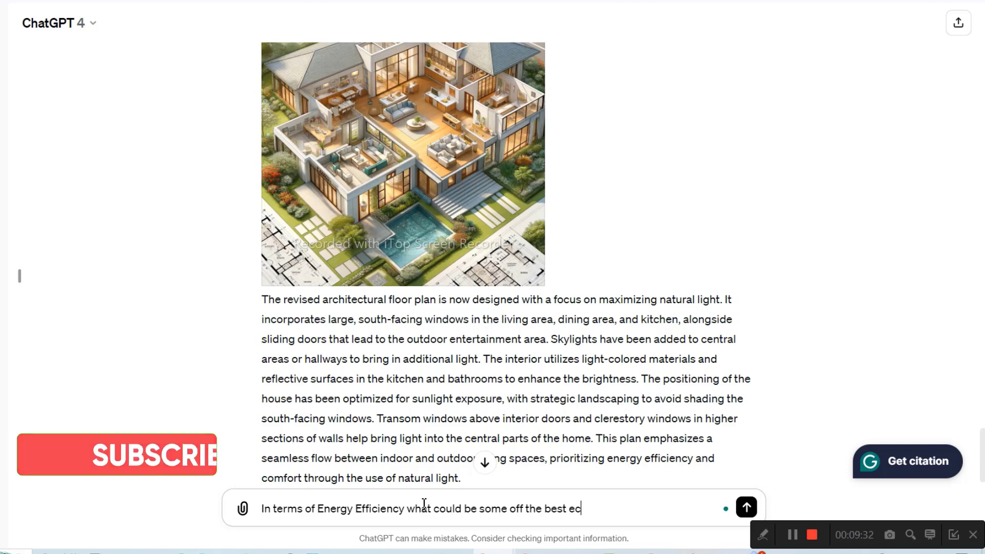
{"action": "type", "text": "o f"}
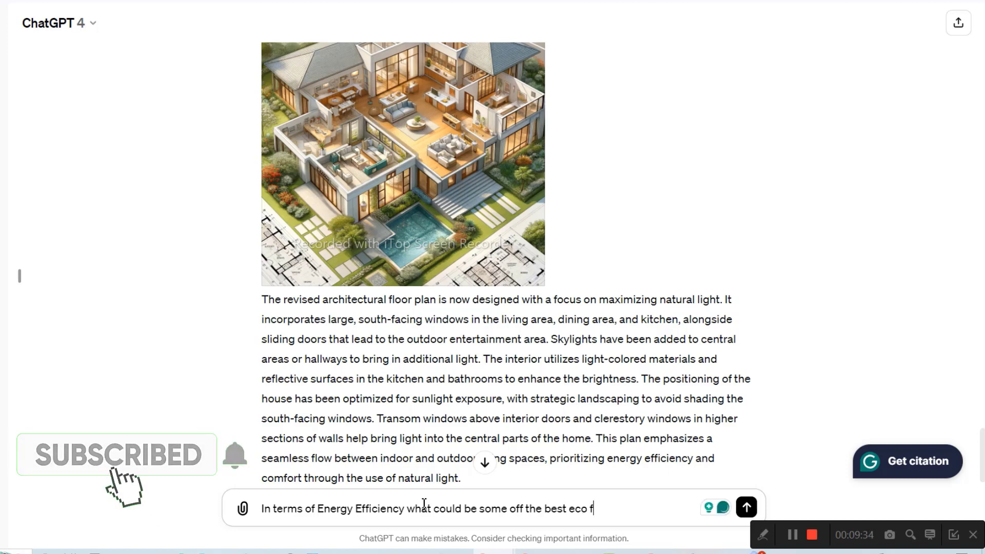
{"action": "type", "text": "riendly mat"}
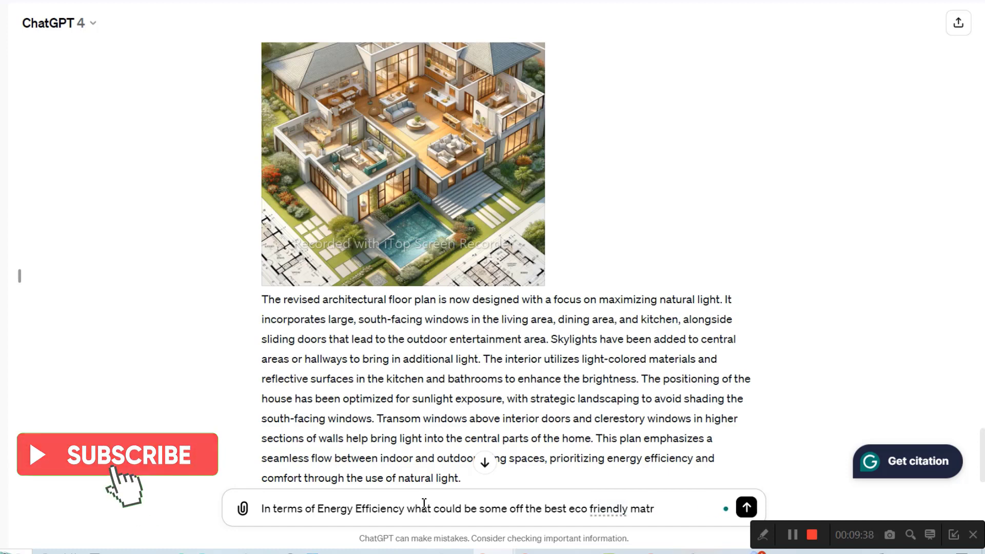
{"action": "type", "text": "e"}
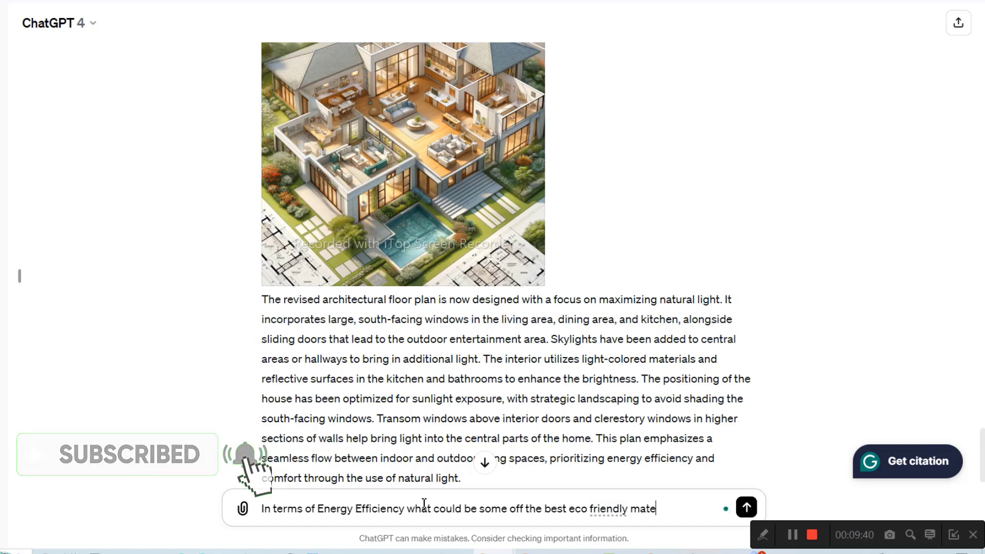
{"action": "type", "text": "rial to"}
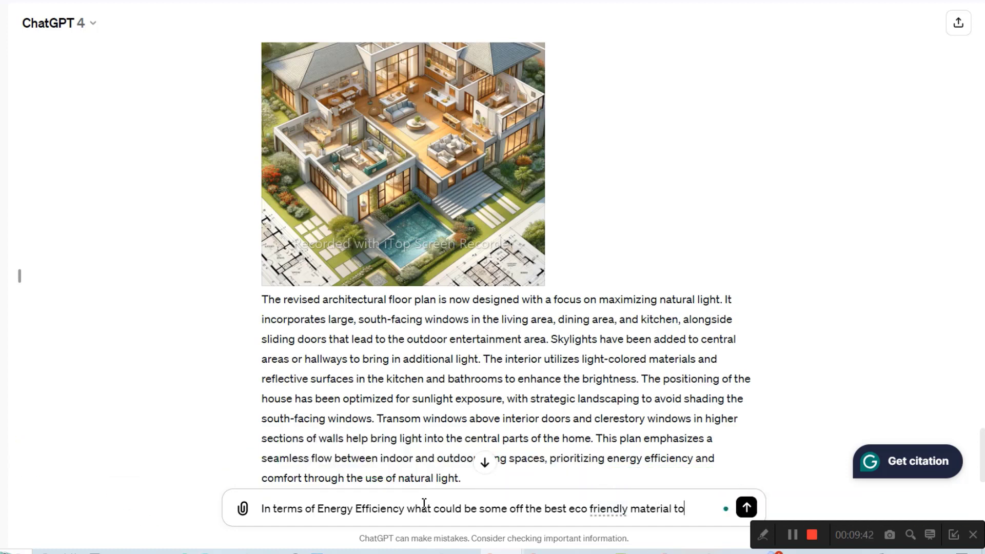
{"action": "type", "text": " use for the house"}
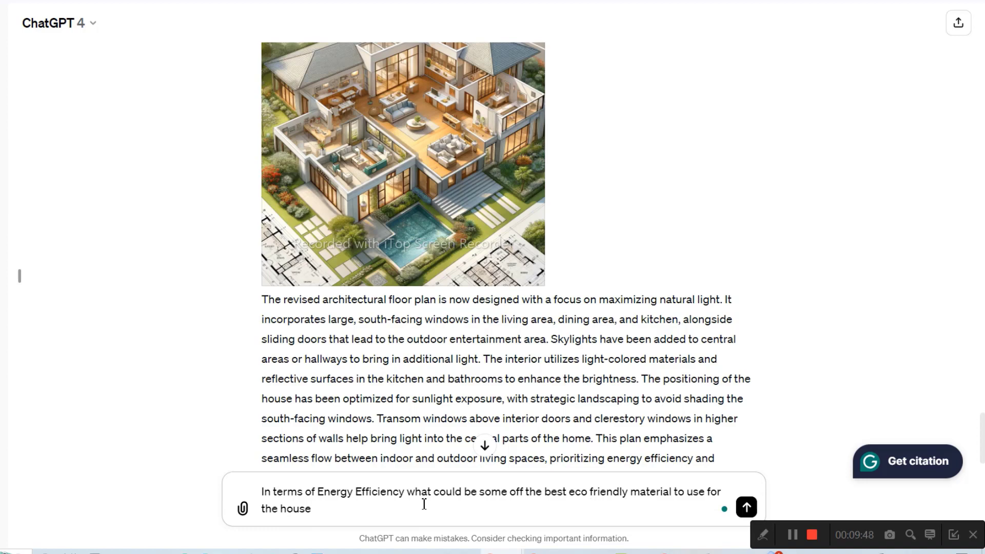
{"action": "key", "text": "Return"}
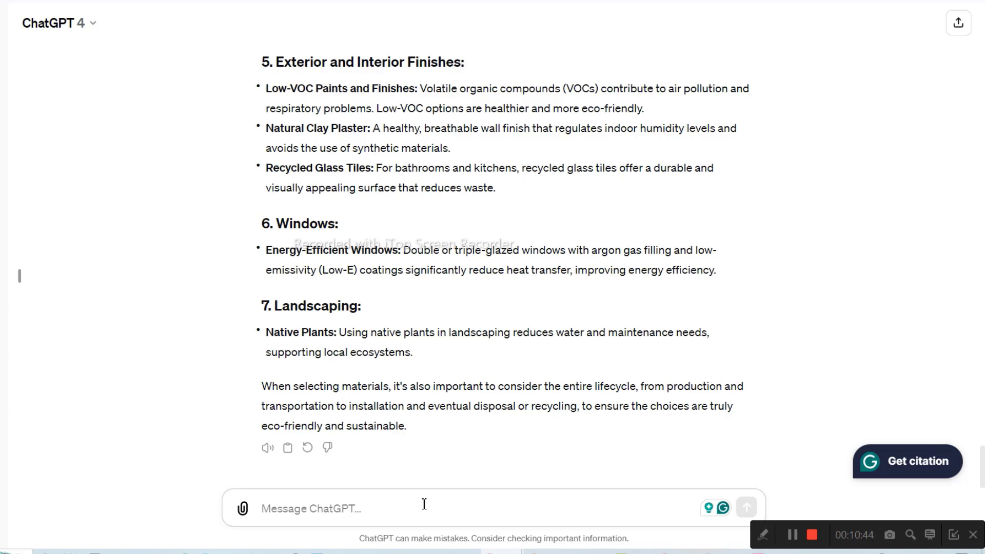
Send the follow-up question "doe the above changes the layout of the house ?"
{"action": "type", "text": "i"}
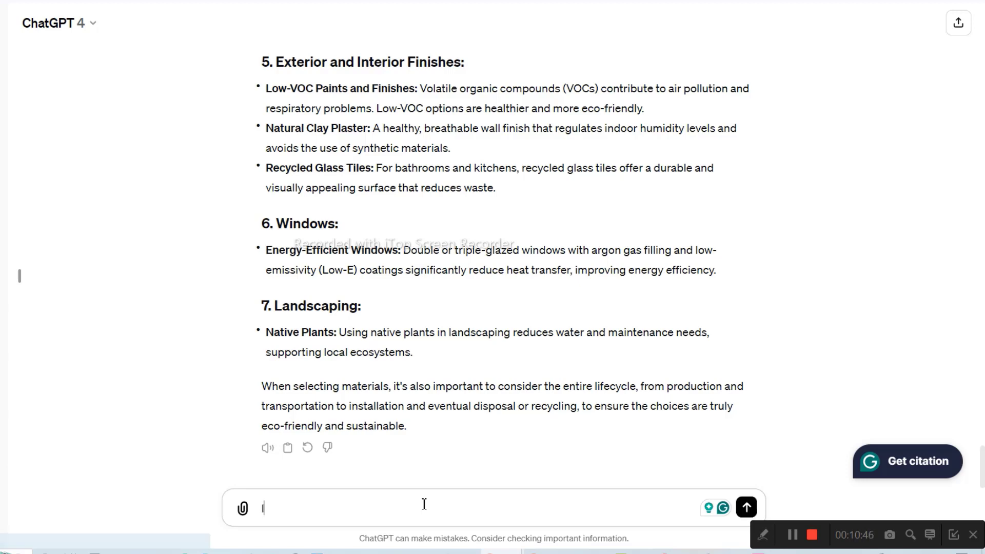
{"action": "key", "text": "BackSpace"}
{"action": "type", "text": "doe t"}
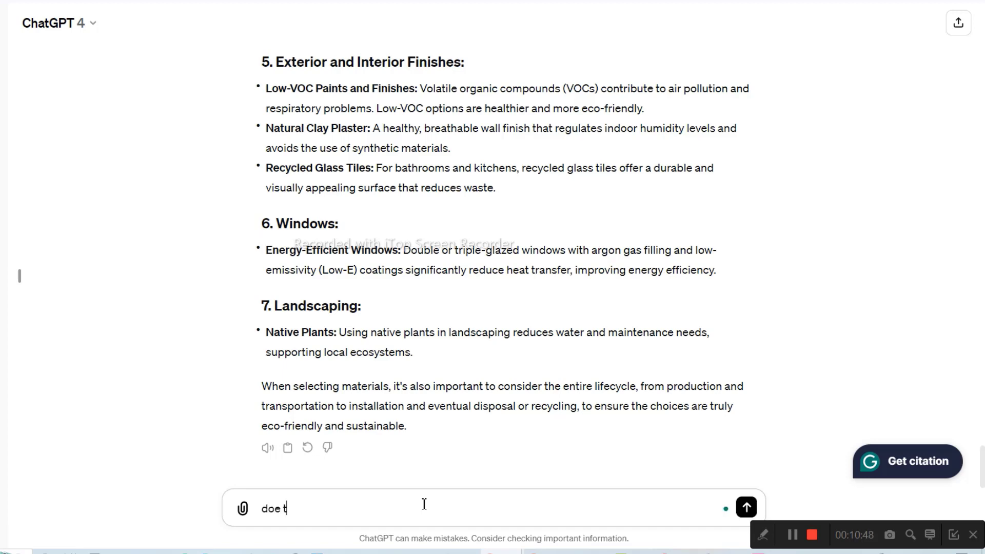
{"action": "type", "text": "he above changes the"}
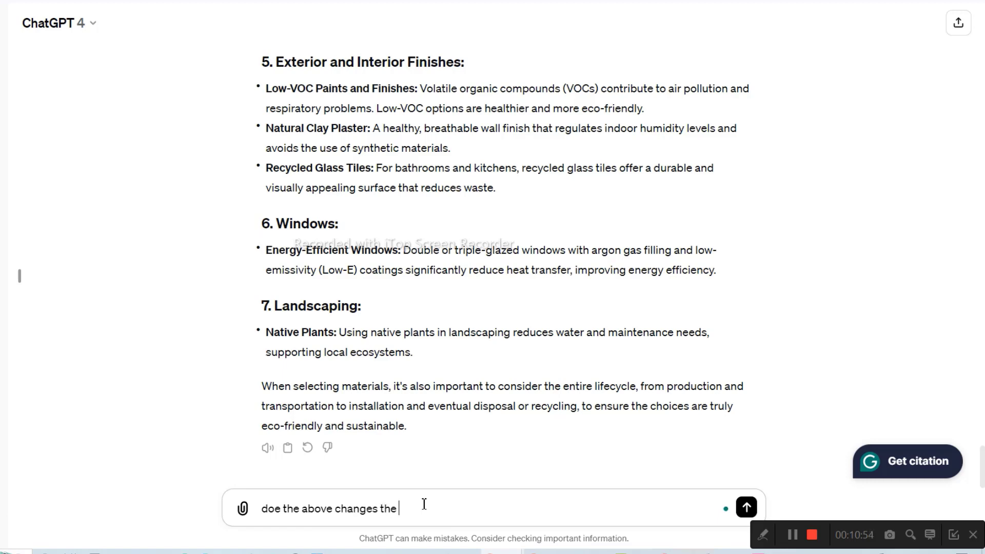
{"action": "type", "text": " layout of the house ?"}
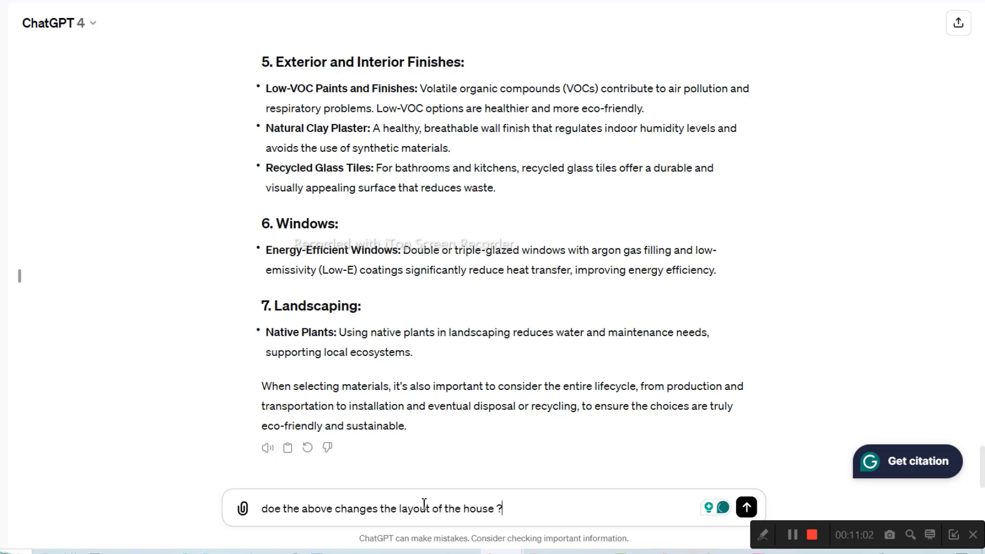
{"action": "key", "text": "Return"}
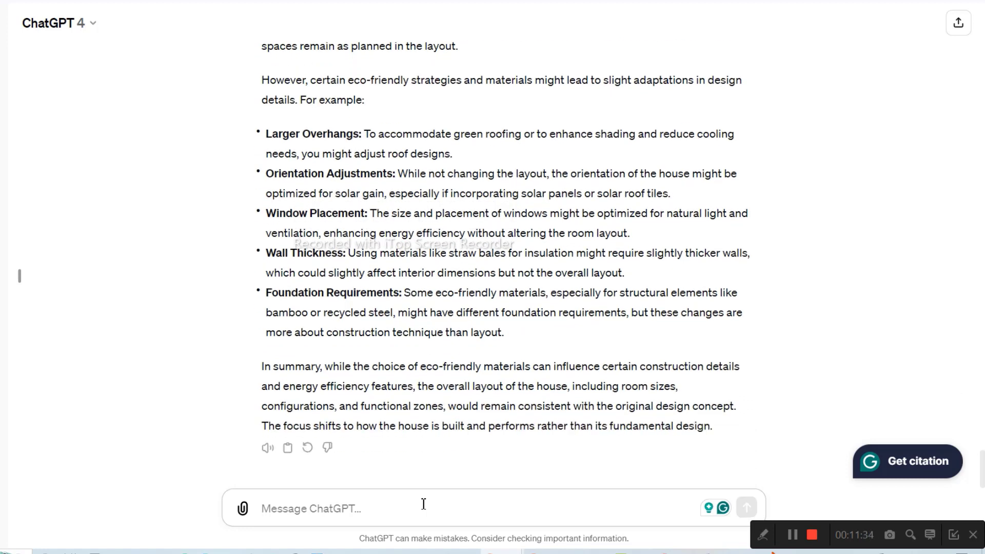
Send the request "give a layout plan based on the above" and view the generated layout image enlarged
{"action": "type", "text": "give "}
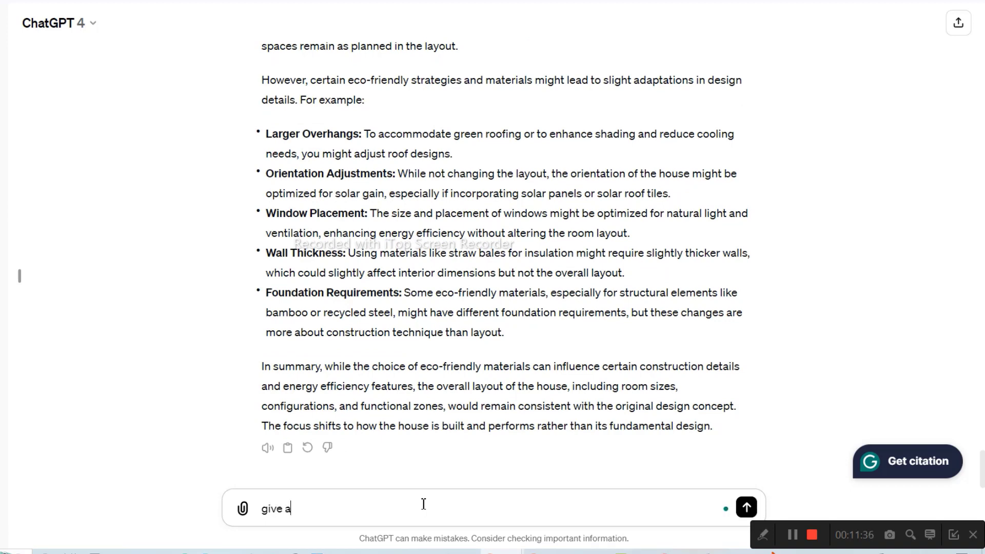
{"action": "type", "text": "a layout plan based o"}
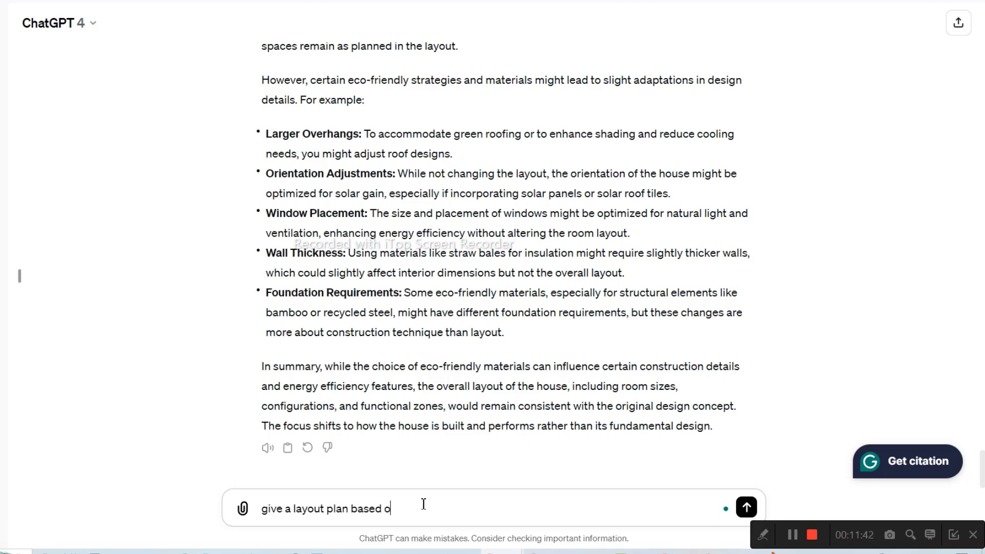
{"action": "type", "text": "n the above"}
{"action": "key", "text": "Return"}
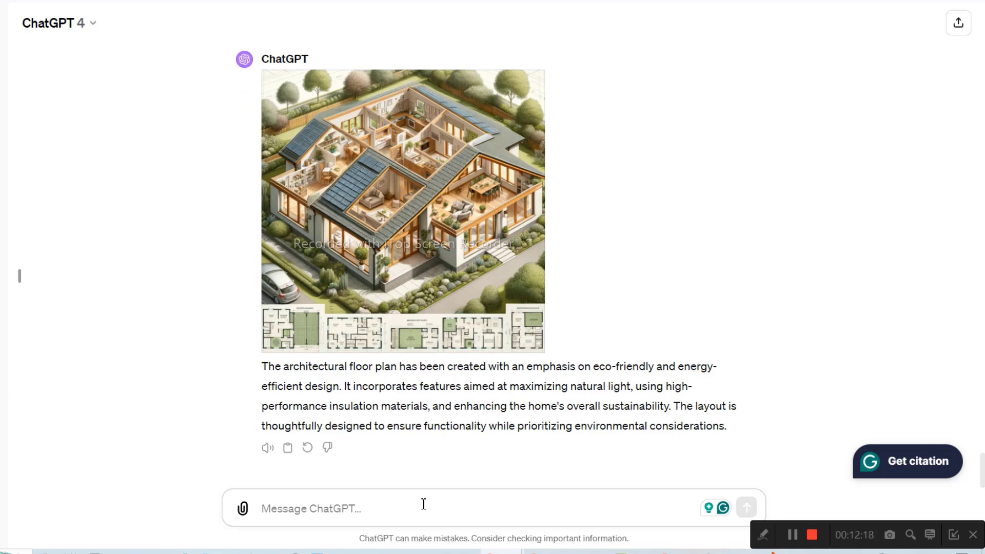
{"action": "left_click", "coordinate": [452, 215]}
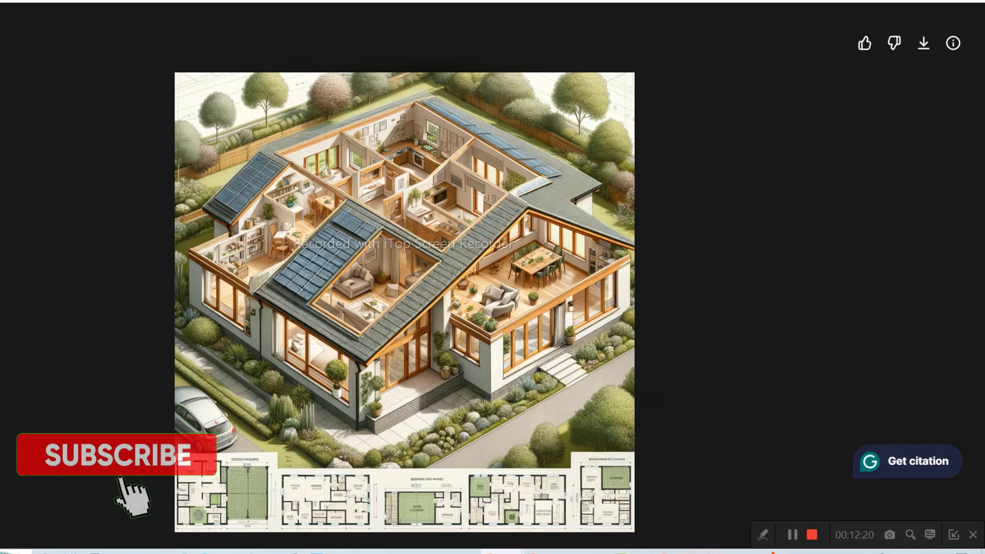
{"action": "key", "text": "Escape"}
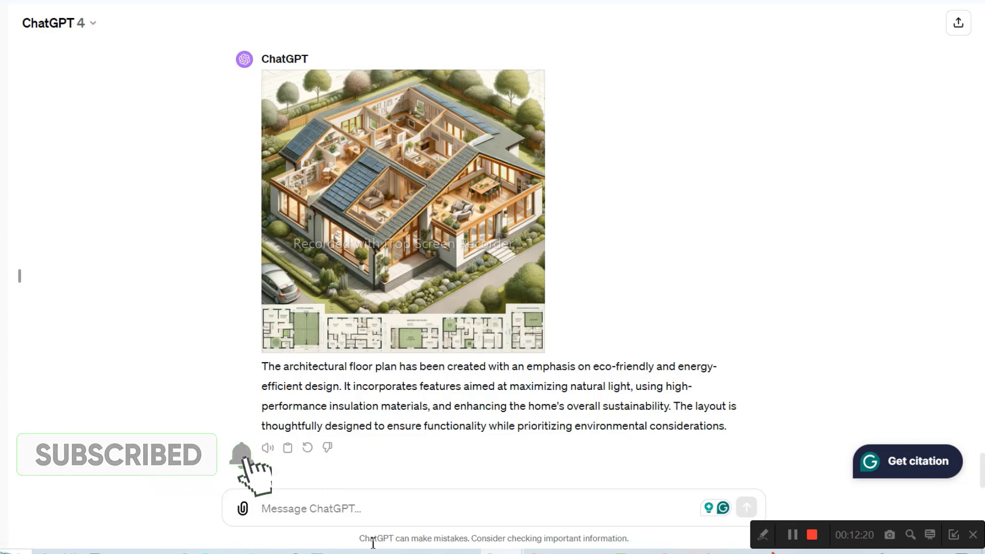
Send the question "what landscaping Design would complement well this layout plan ?"
{"action": "left_click", "coordinate": [346, 510]}
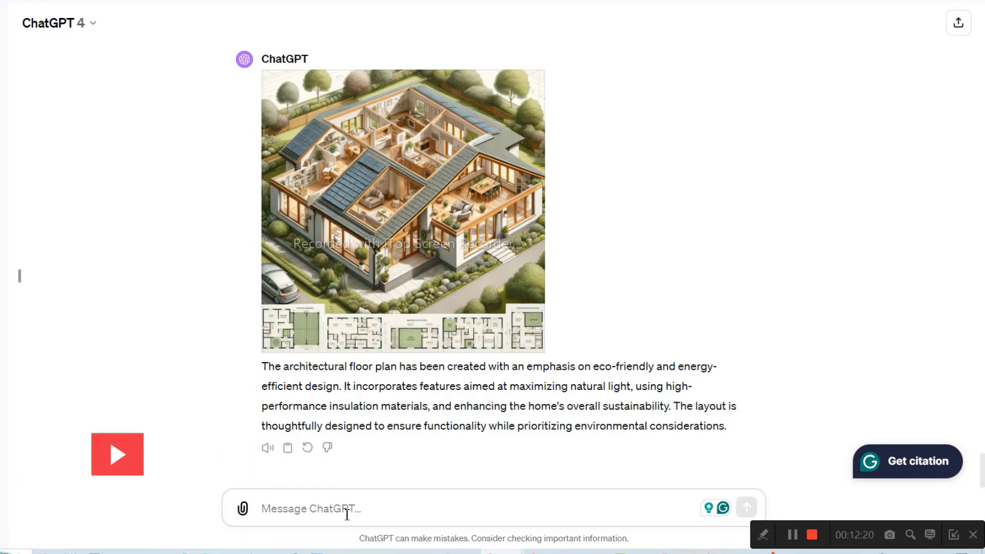
{"action": "type", "text": "what "}
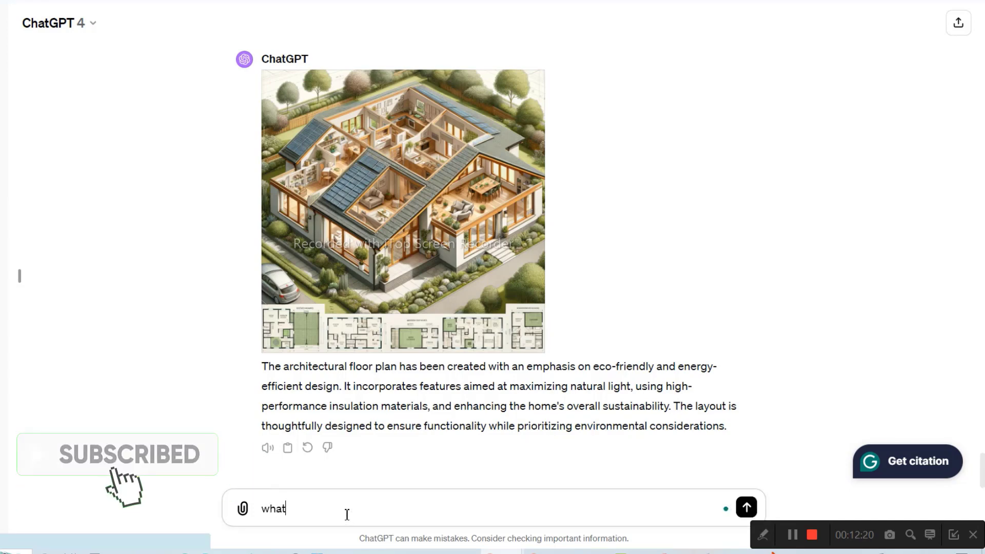
{"action": "type", "text": "land"}
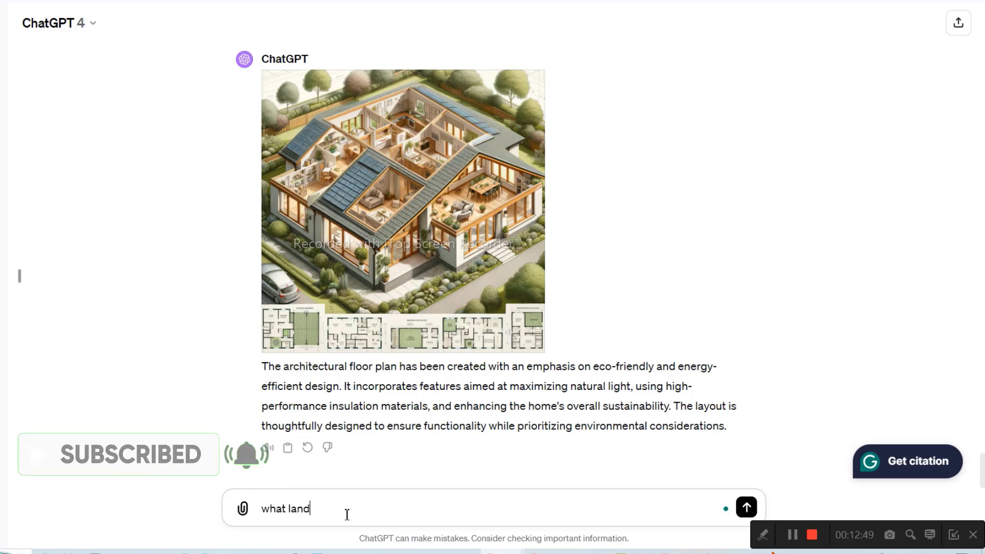
{"action": "type", "text": "sca"}
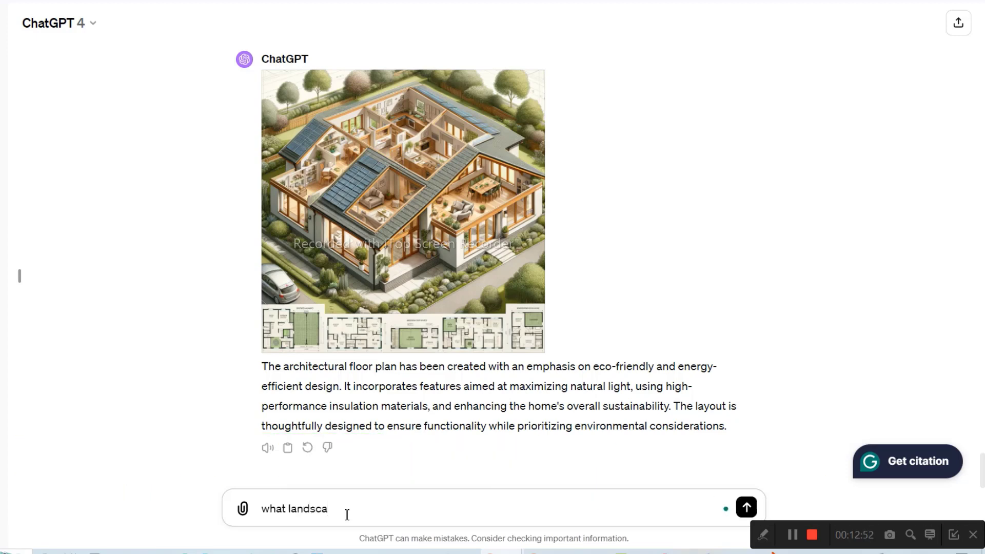
{"action": "type", "text": "ping Design would "}
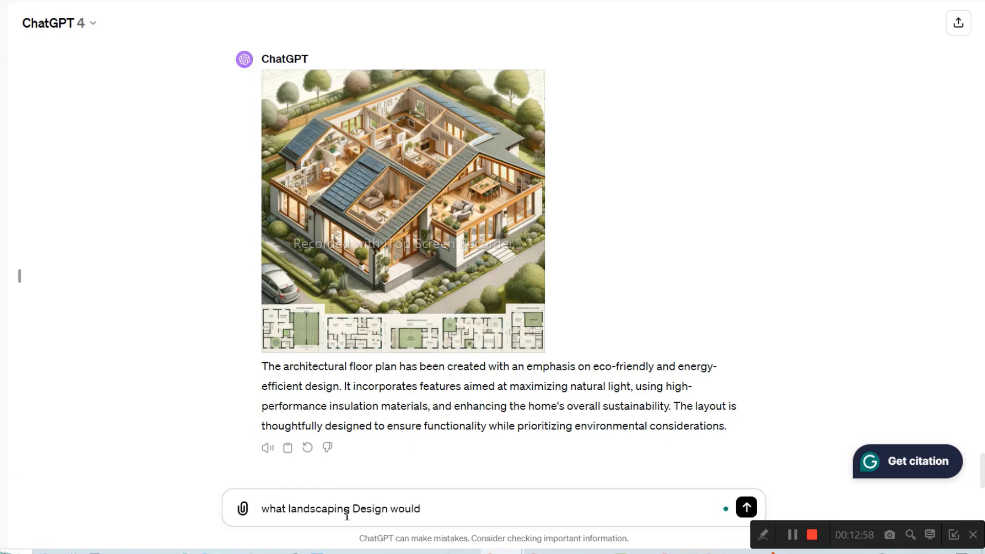
{"action": "type", "text": "complement well this"}
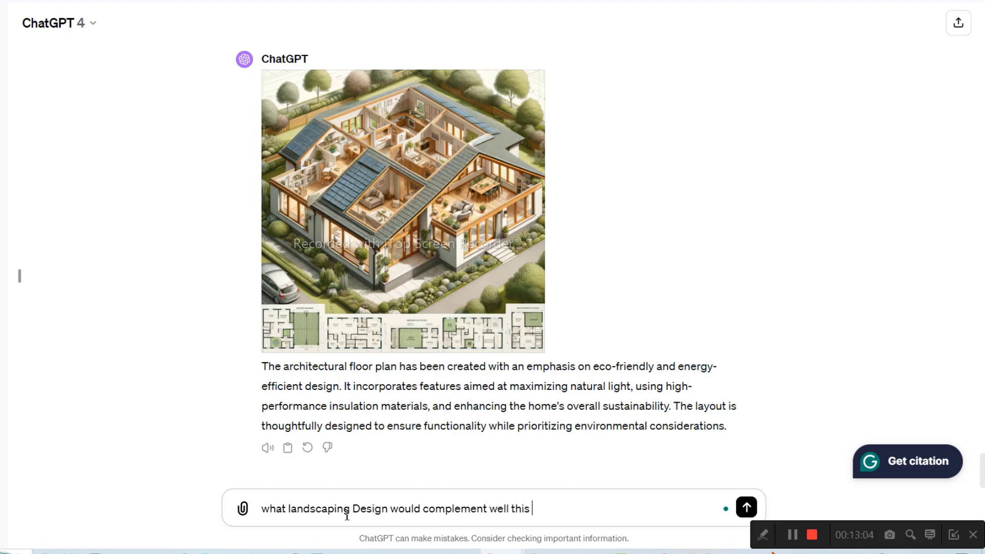
{"action": "type", "text": " layout plan"}
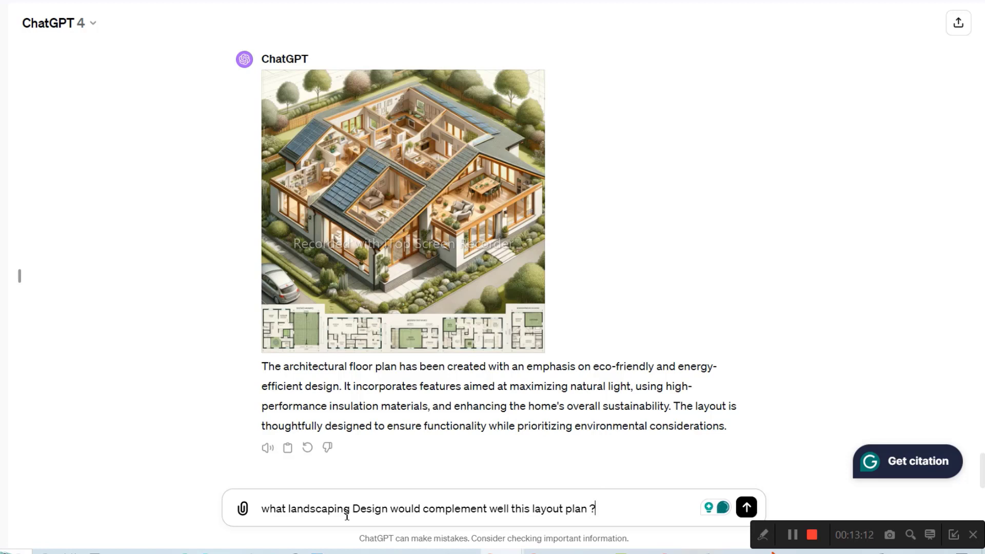
{"action": "key", "text": "Return"}
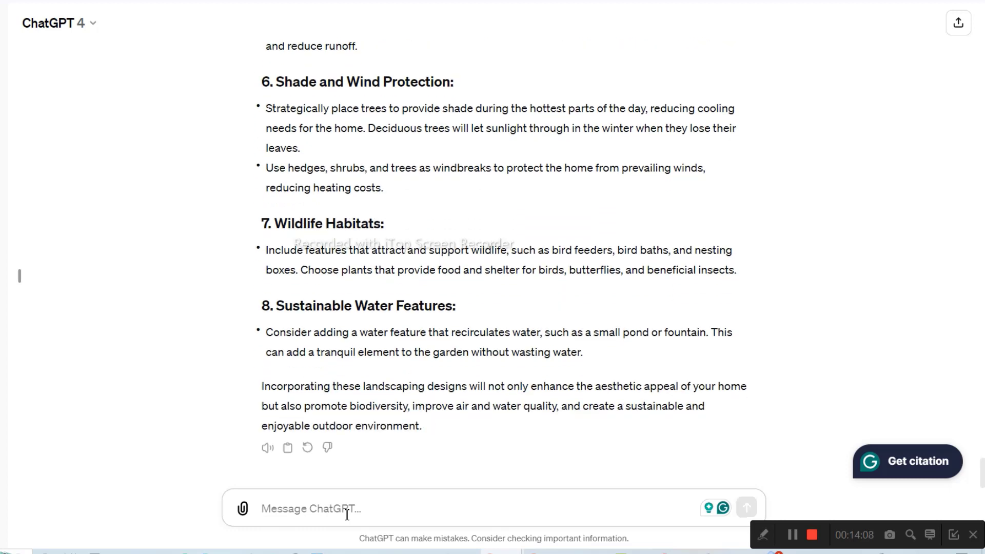
{"action": "type", "text": "Re"}
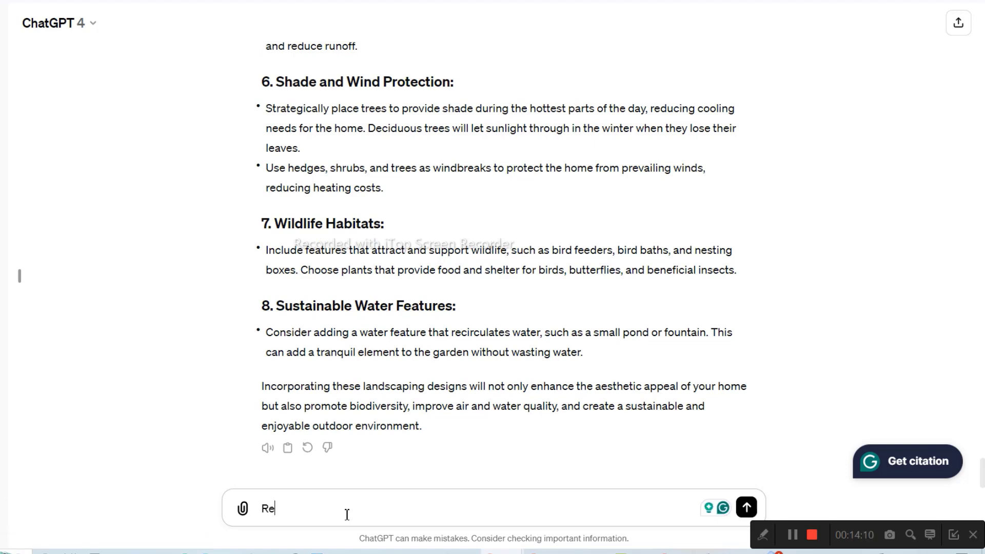
{"action": "type", "text": "vise"}
{"action": "key", "text": "BackSpace"}
{"action": "key", "text": "BackSpace"}
{"action": "key", "text": "BackSpace"}
{"action": "key", "text": "BackSpace"}
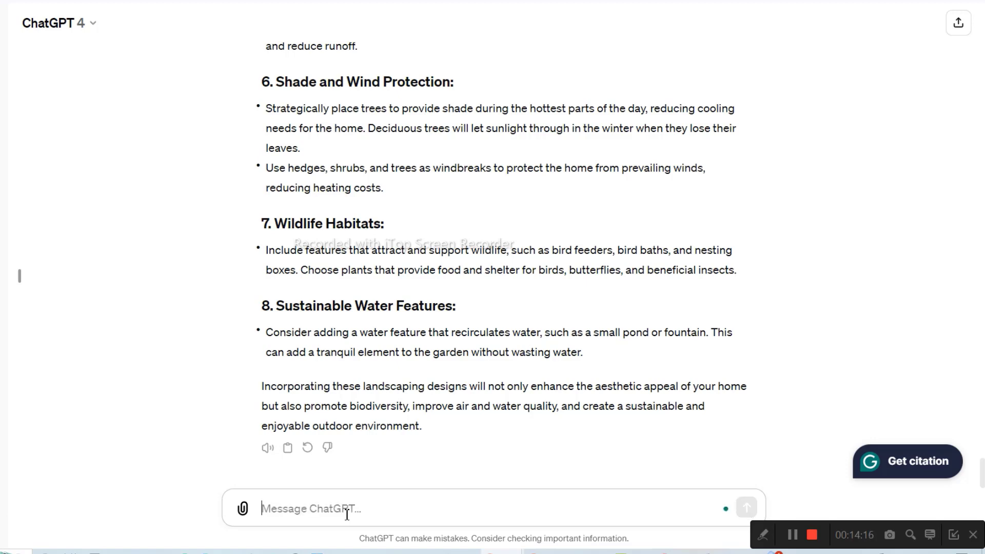
Send the request "Incorporate the above ideas into the layout plan" and open the first generated landscaping image enlarged
{"action": "type", "text": "Incor"}
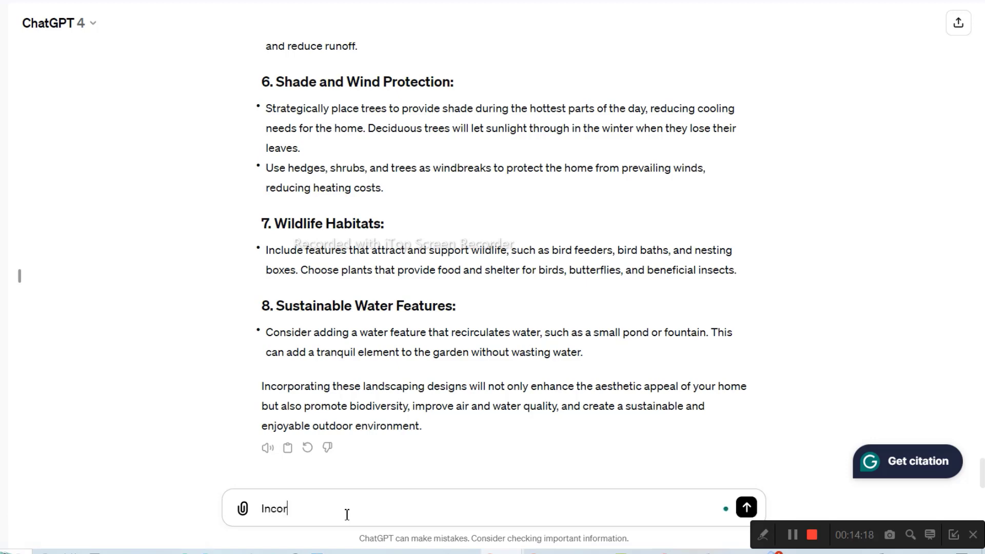
{"action": "type", "text": "porate the above ideas int"}
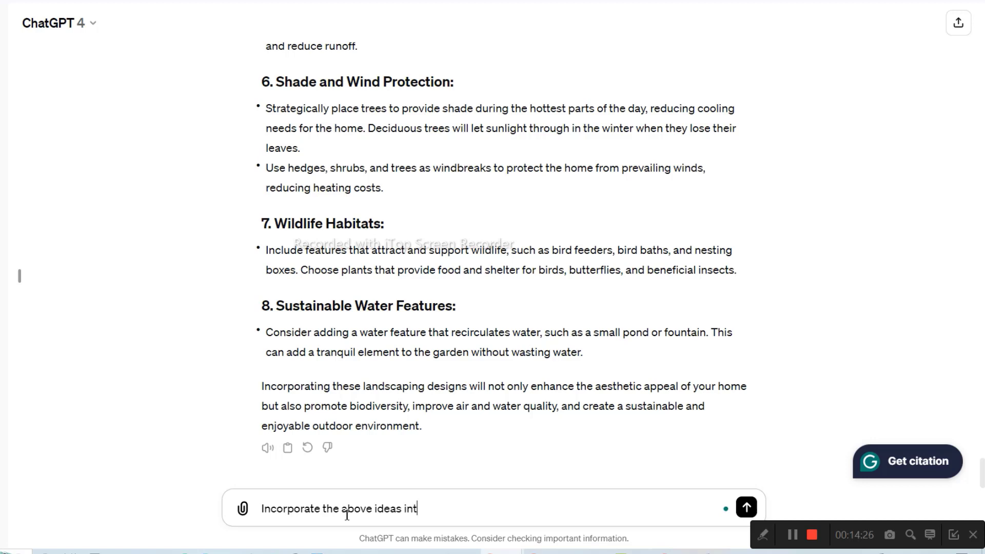
{"action": "type", "text": "o the layout plan"}
{"action": "key", "text": "Return"}
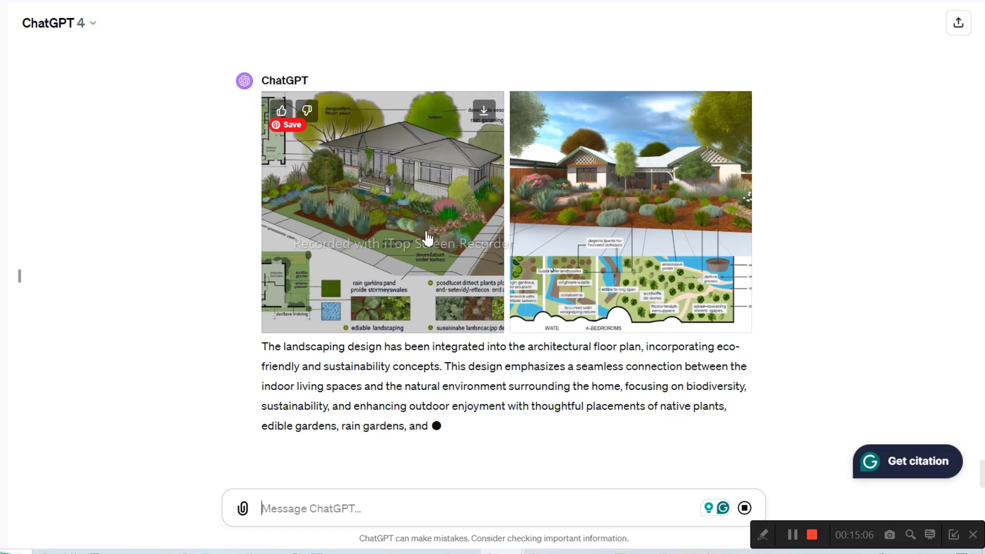
{"action": "left_click", "coordinate": [428, 236]}
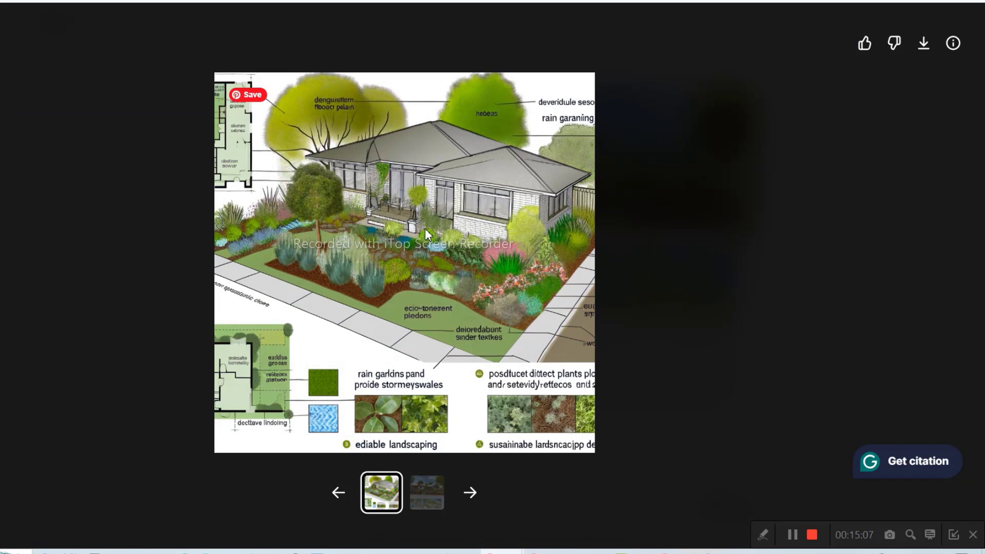